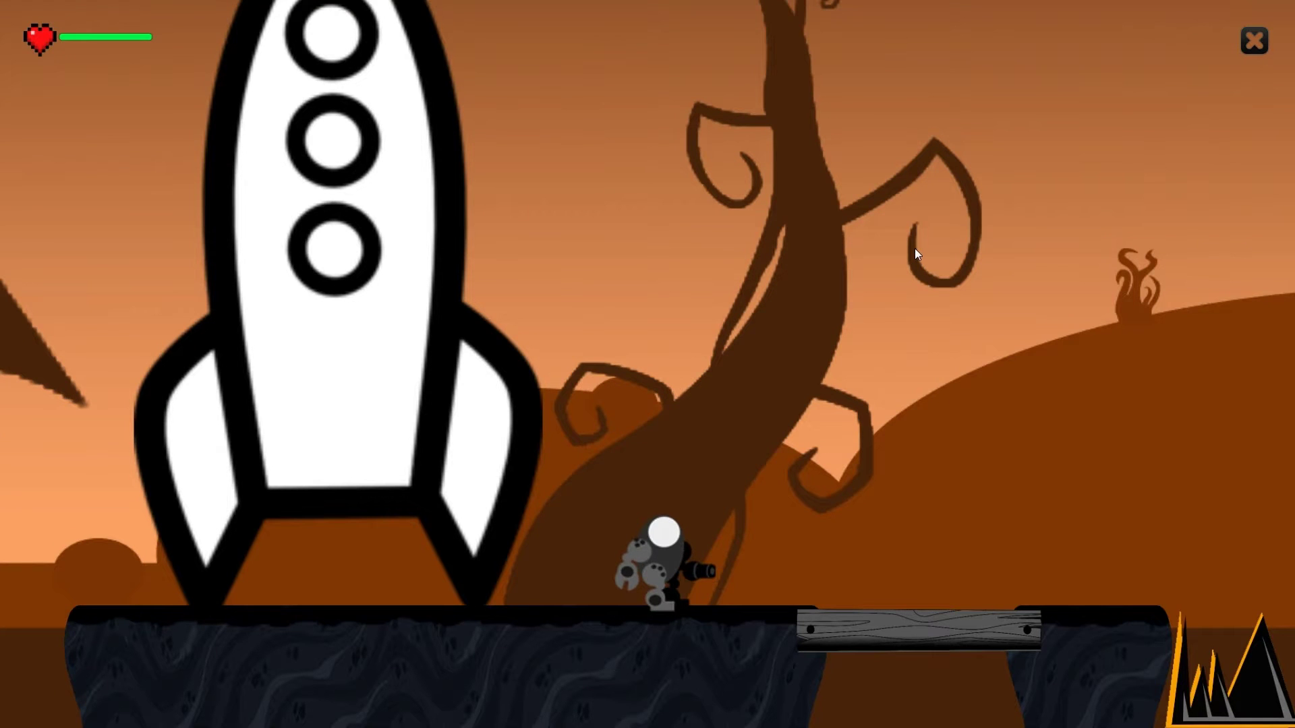
Run the character back and forth, jumping the gap and spikes onto the next platform
{"action": "key", "text": "Left"}
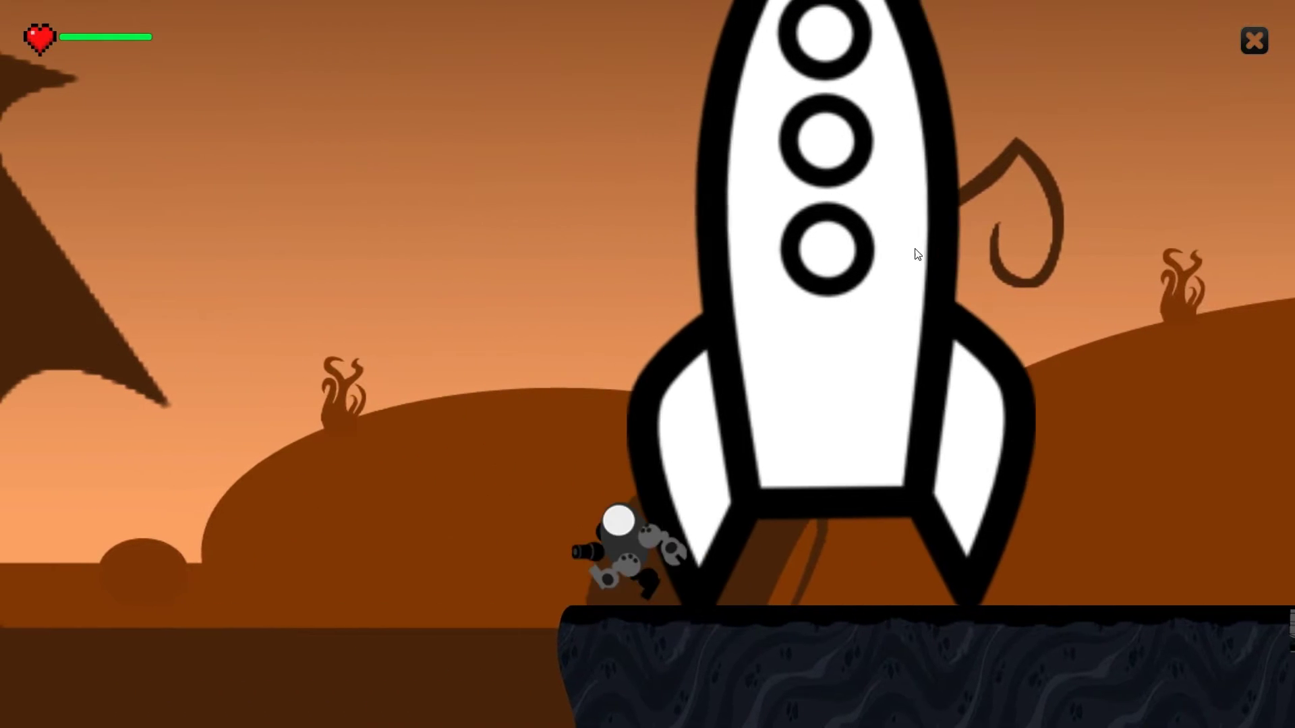
{"action": "key", "text": "Right"}
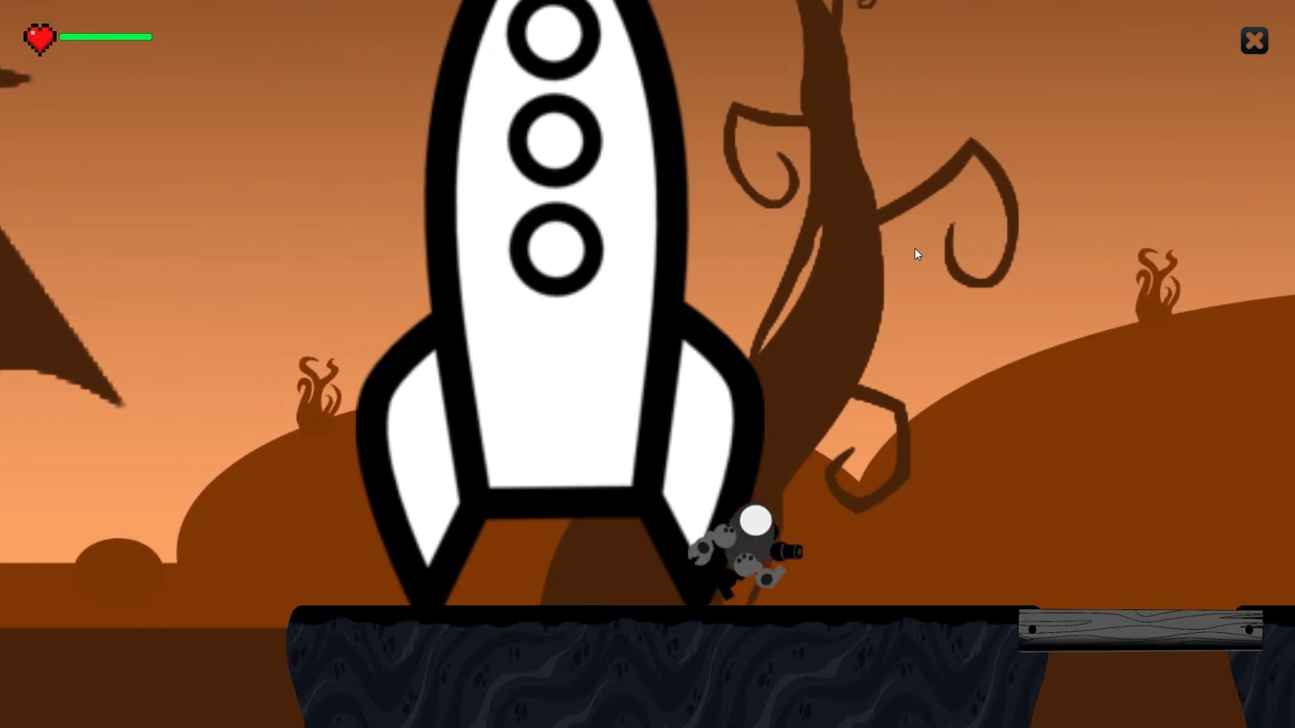
{"action": "key", "text": "space"}
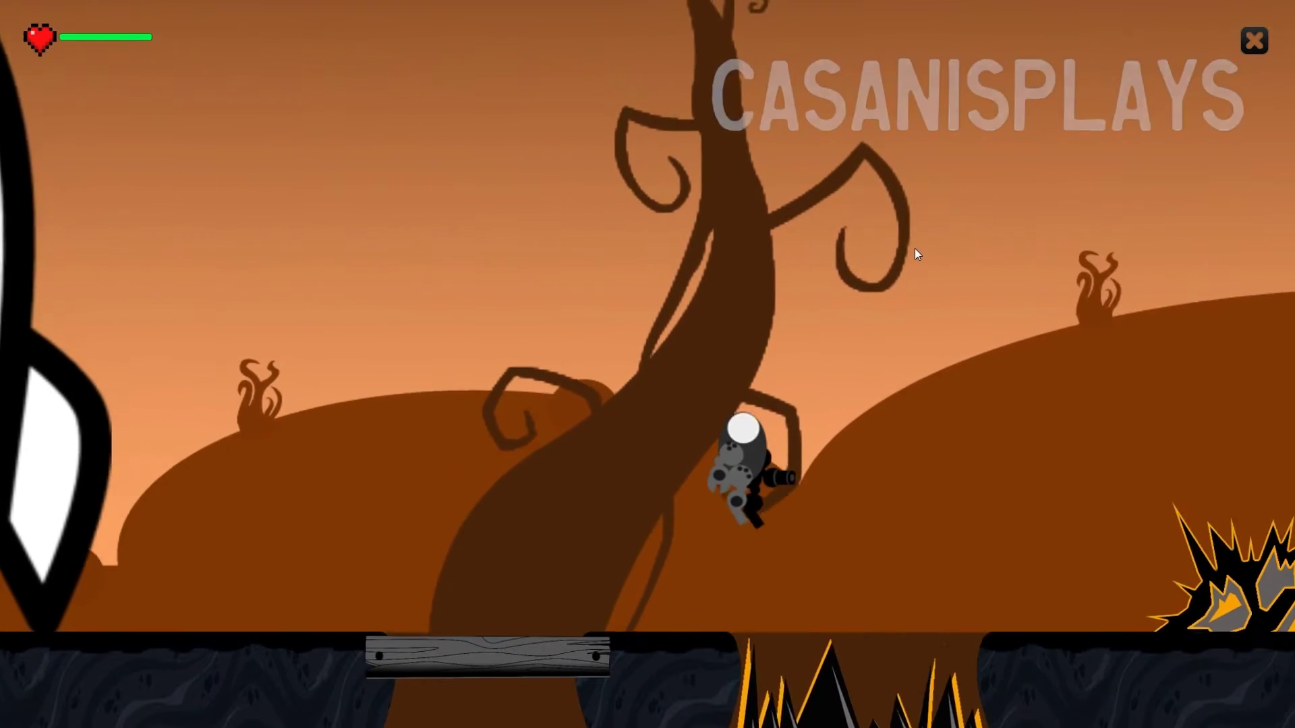
{"action": "key", "text": "space"}
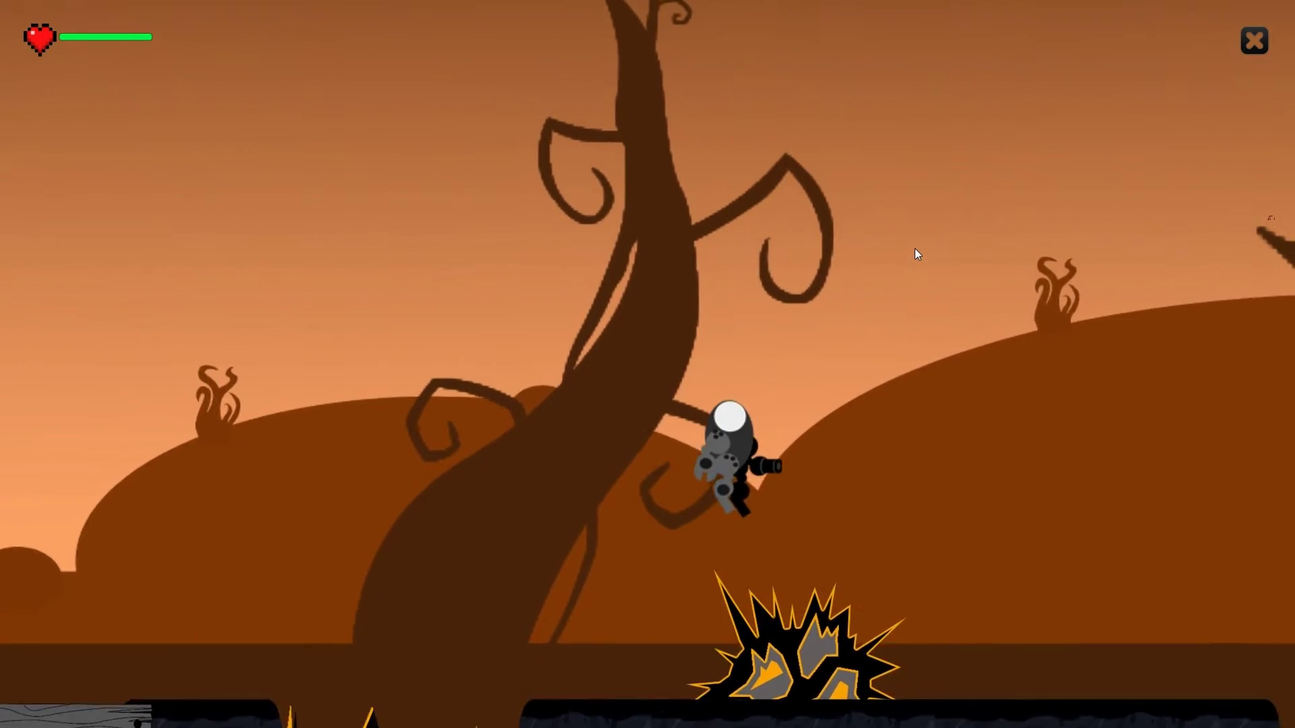
{"action": "key", "text": "Left"}
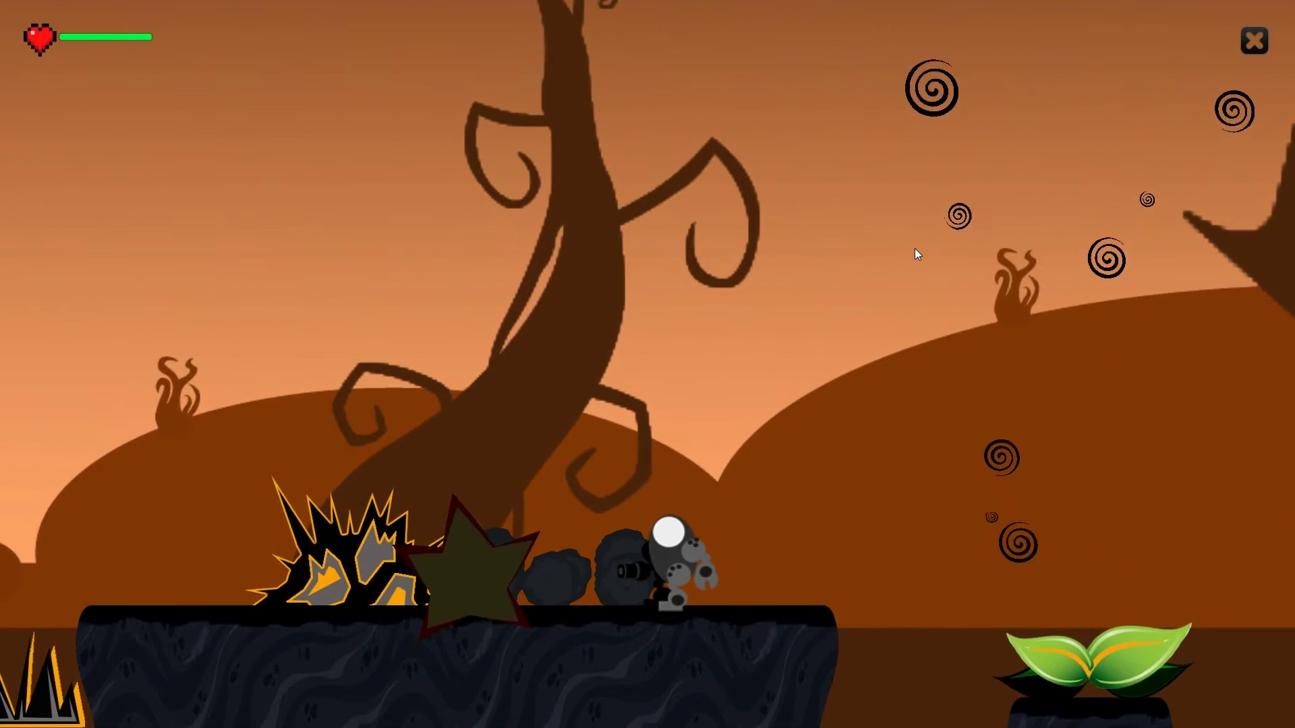
{"action": "key", "text": "Right"}
{"action": "key", "text": "Left"}
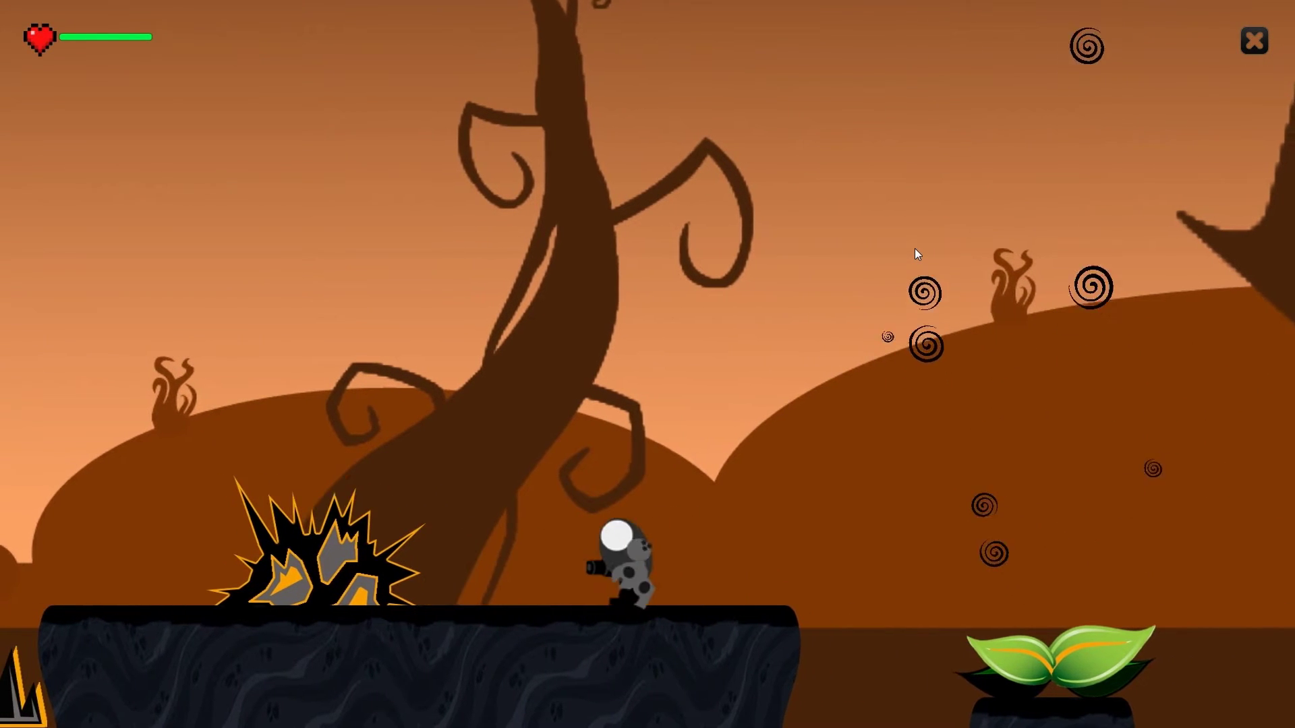
{"action": "key", "text": "Right"}
{"action": "key", "text": "space"}
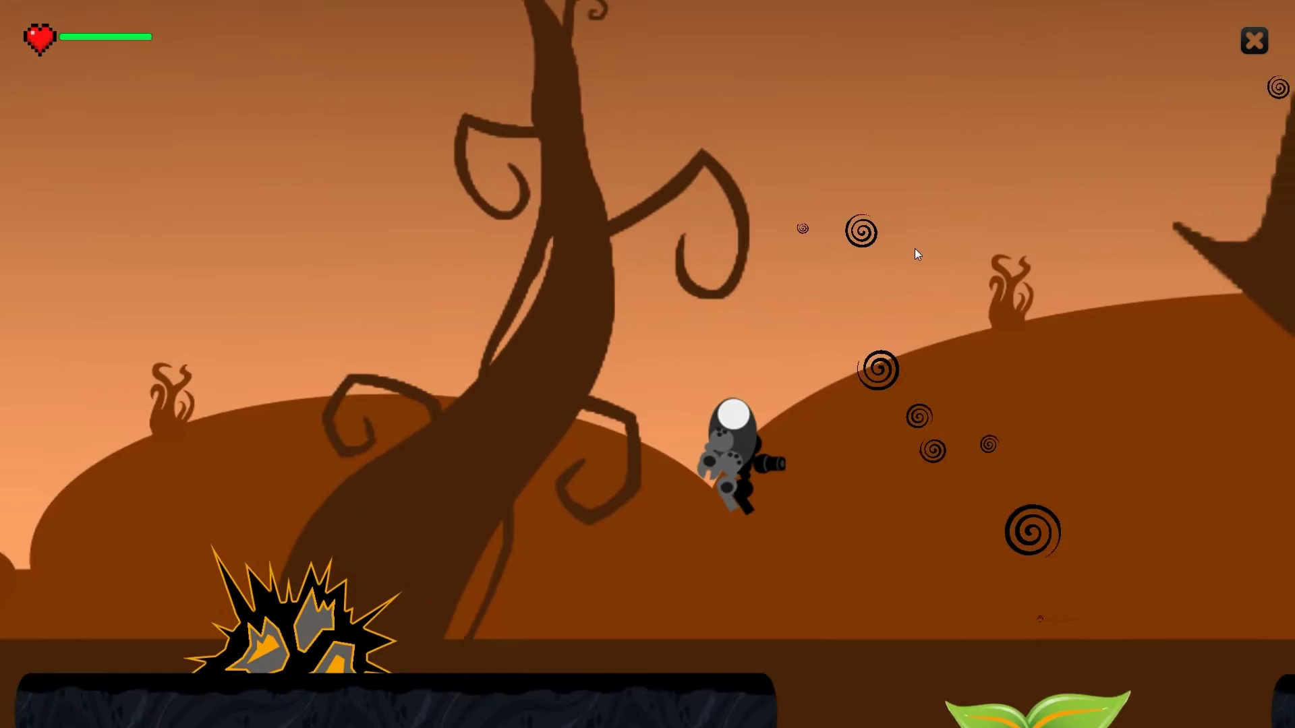
{"action": "key", "text": "Right"}
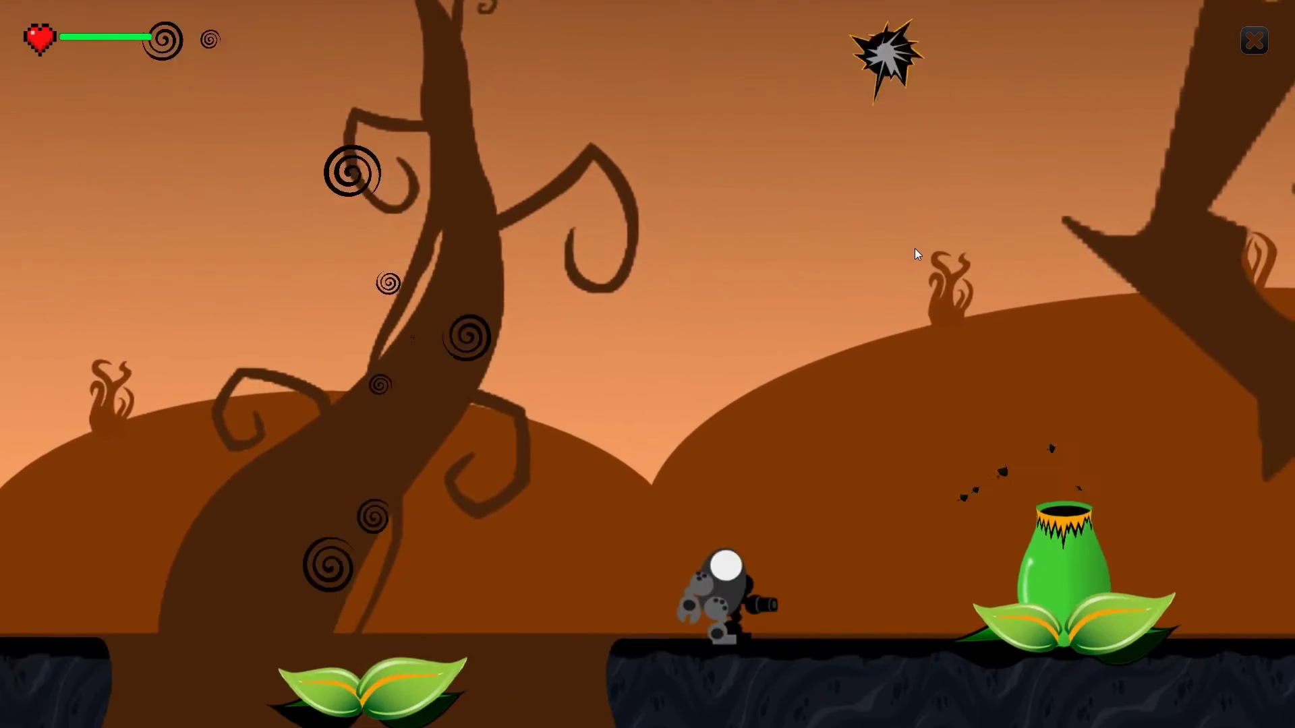
Fire the cannon at the plant while dodging around it until it is destroyed
{"action": "key", "text": "Right"}
{"action": "key", "text": "x"}
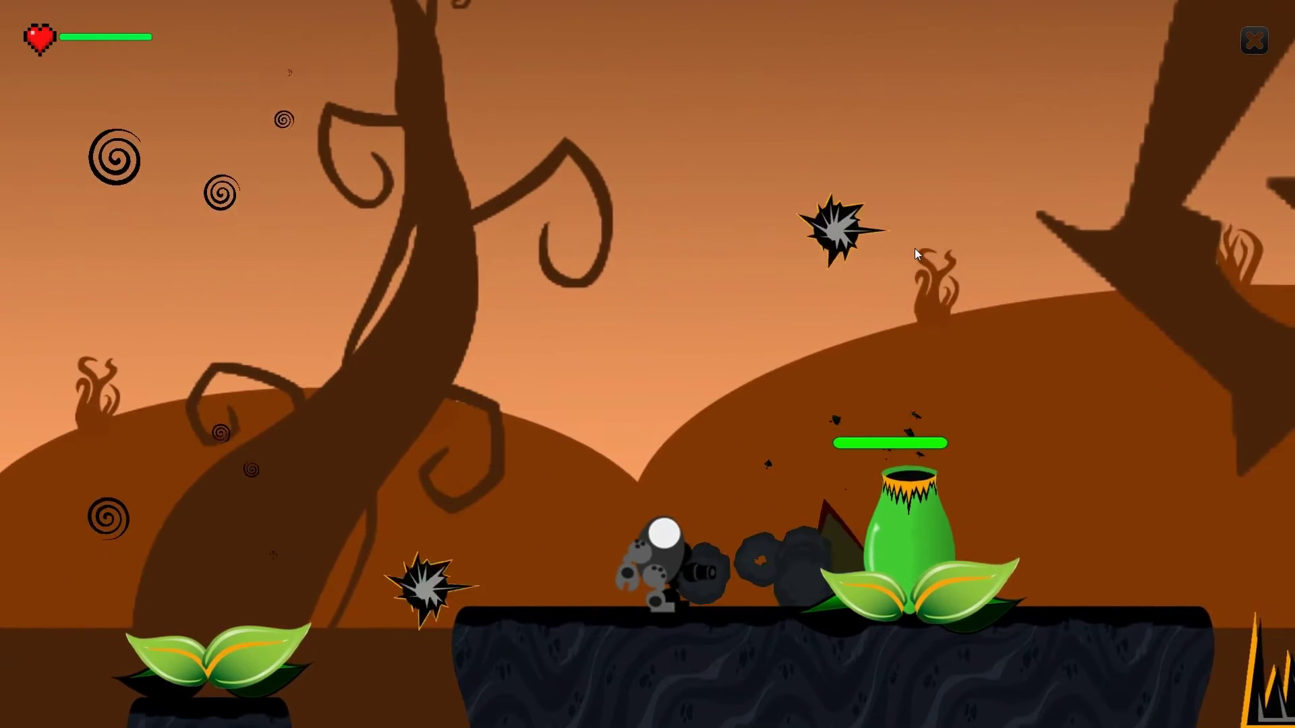
{"action": "key", "text": "Left"}
{"action": "key", "text": "space"}
{"action": "key", "text": "Right"}
{"action": "key", "text": "Left"}
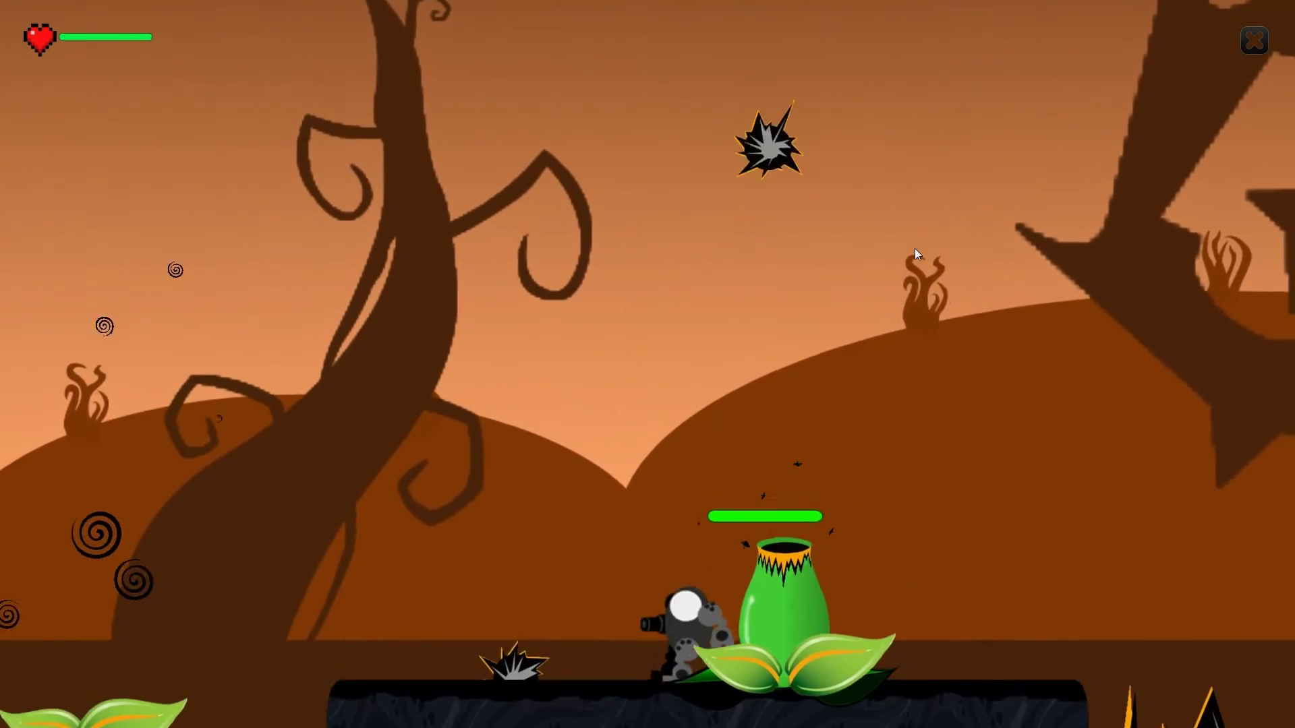
{"action": "key", "text": "space"}
{"action": "key", "text": "Left"}
{"action": "key", "text": "Right"}
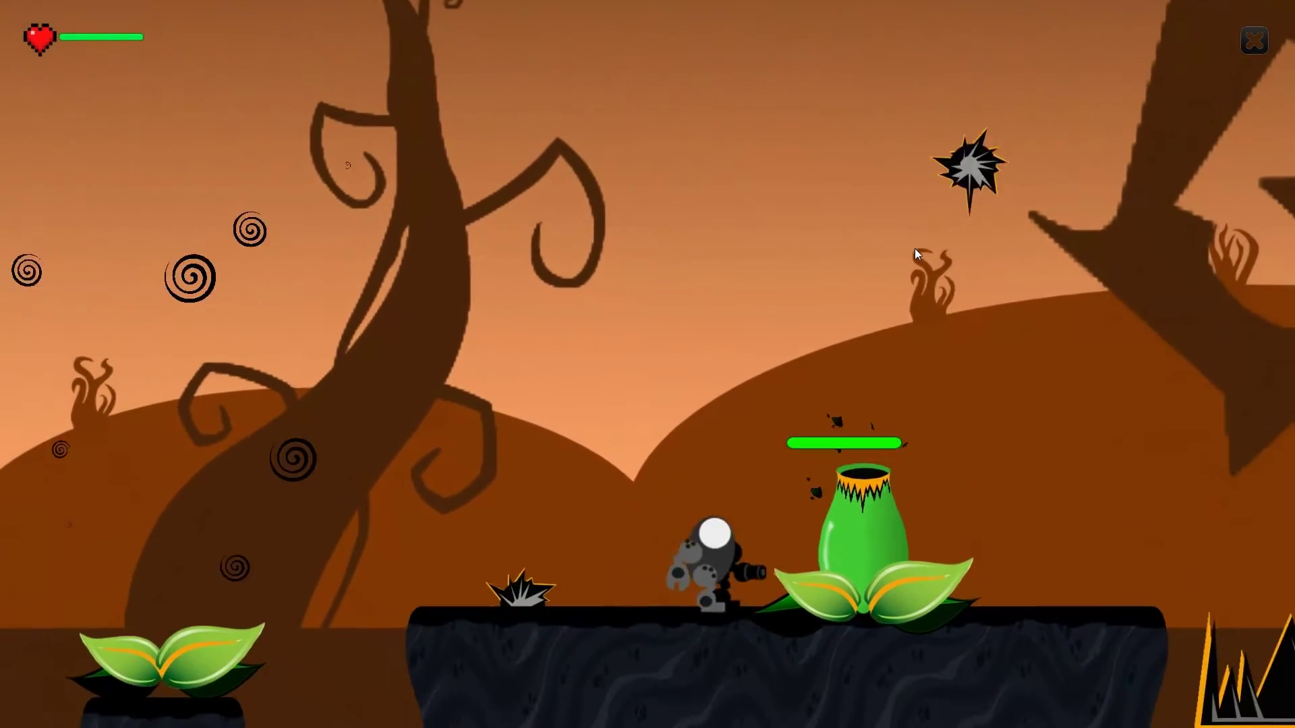
{"action": "key", "text": "x"}
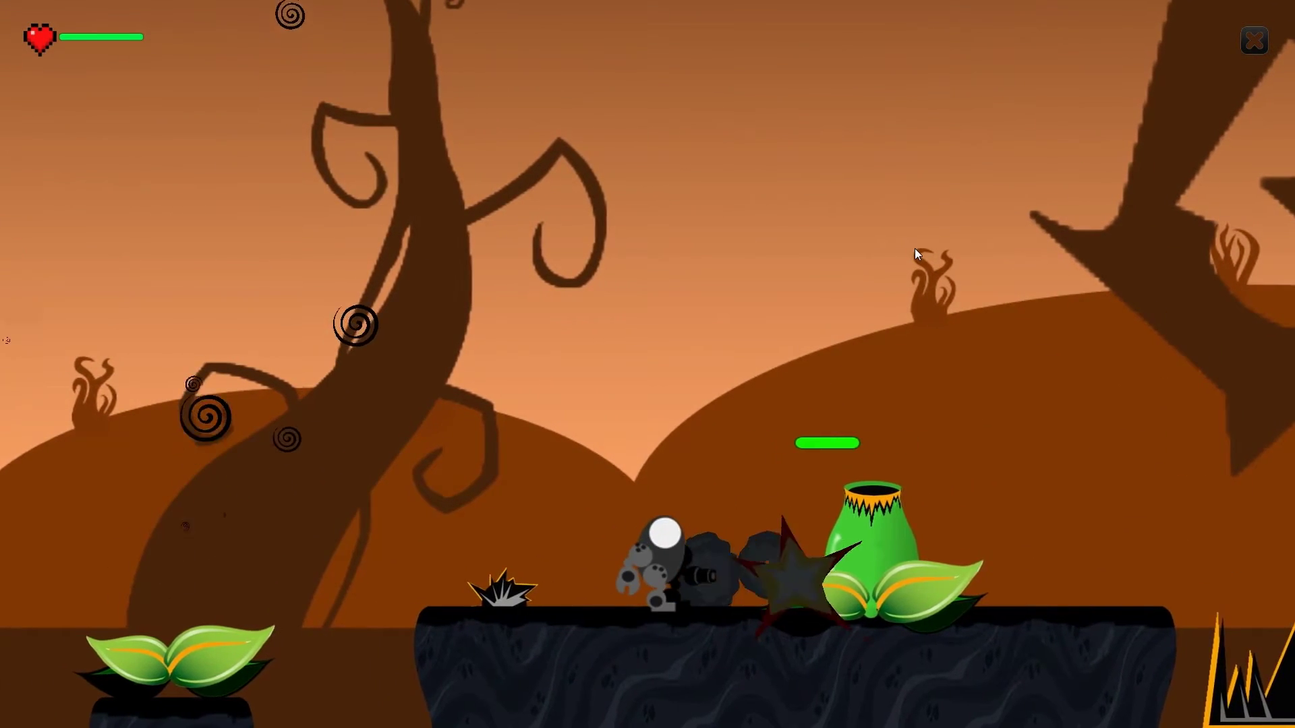
Jump to the dropped heart to collect it, then run on to the right
{"action": "key", "text": "space"}
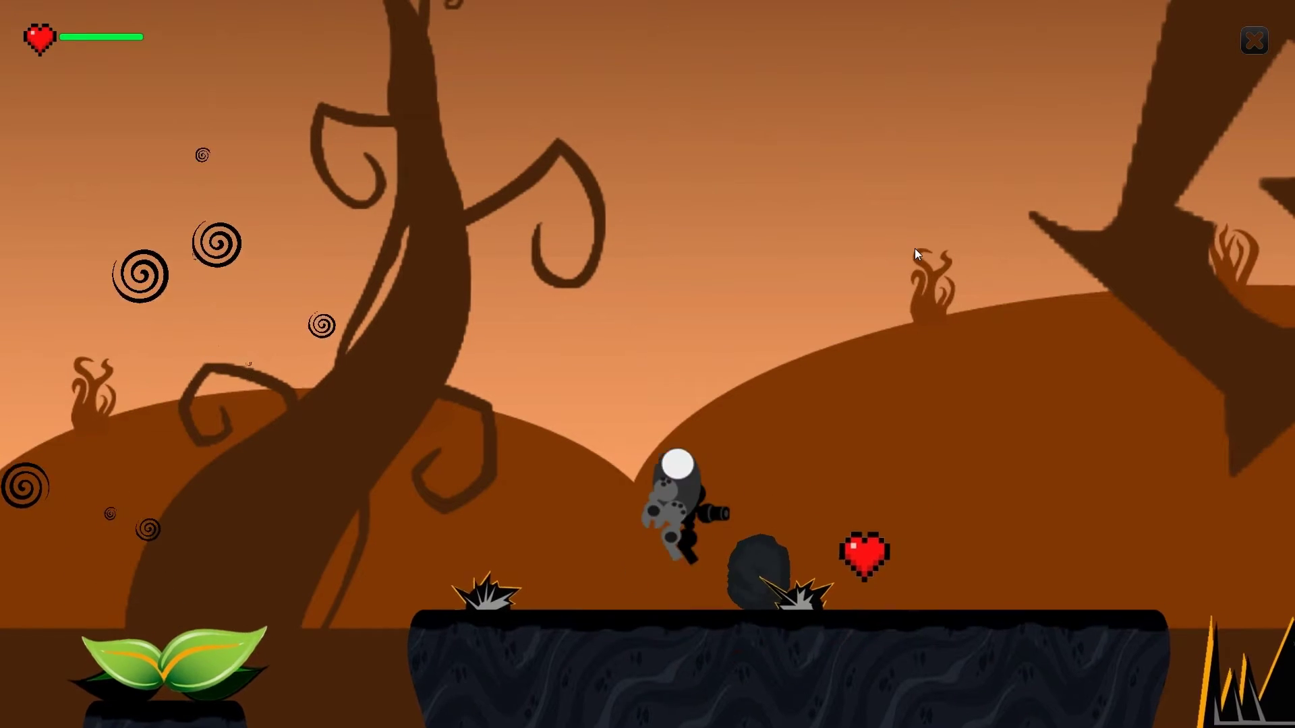
{"action": "key", "text": "Right"}
{"action": "key", "text": "Left"}
{"action": "key", "text": "Right"}
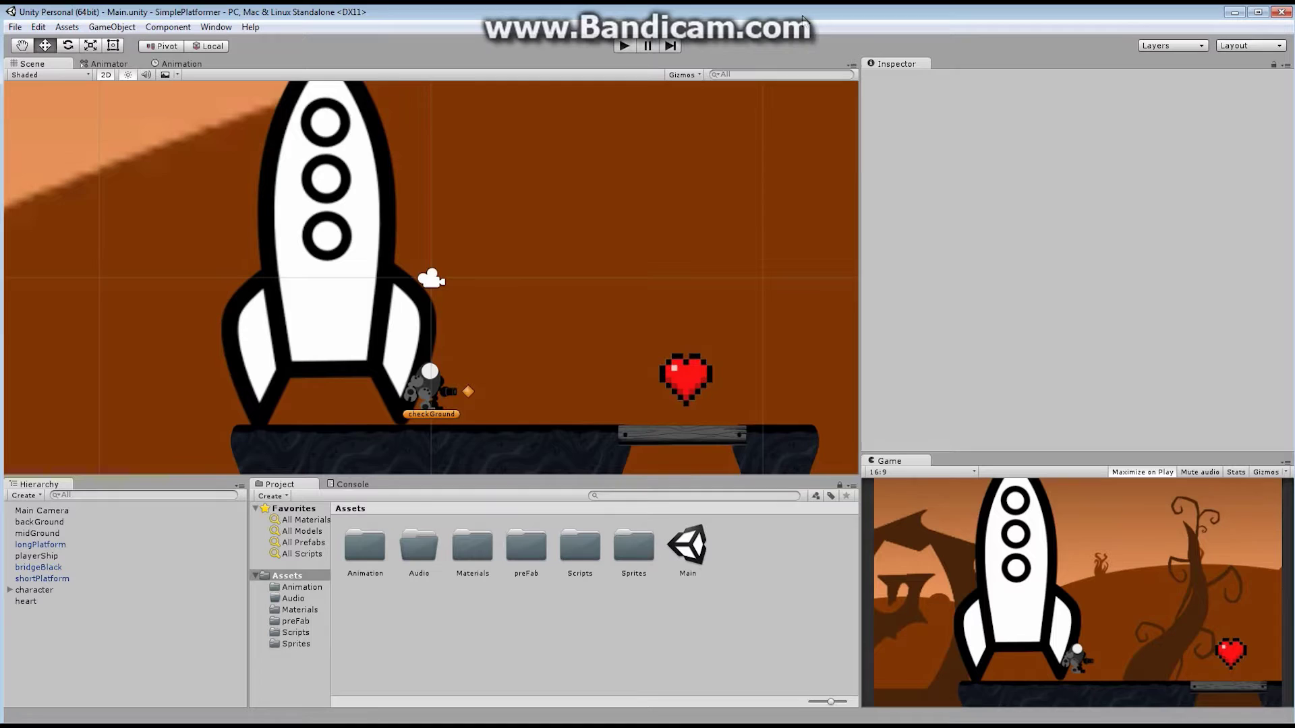
Delete the heart from the scene and open the Sprites folder under Assets
{"action": "double_click", "coordinate": [634, 546]}
{"action": "key", "text": "ctrl+z"}
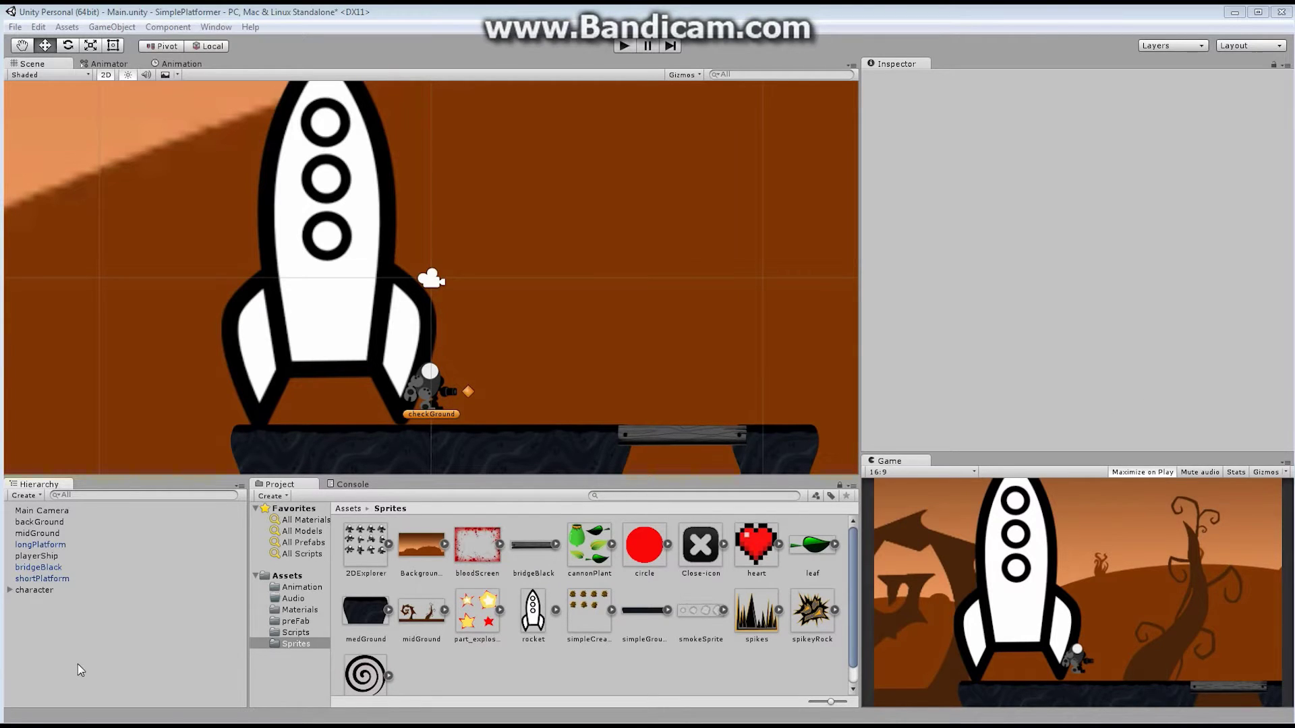
{"action": "left_click", "coordinate": [283, 577]}
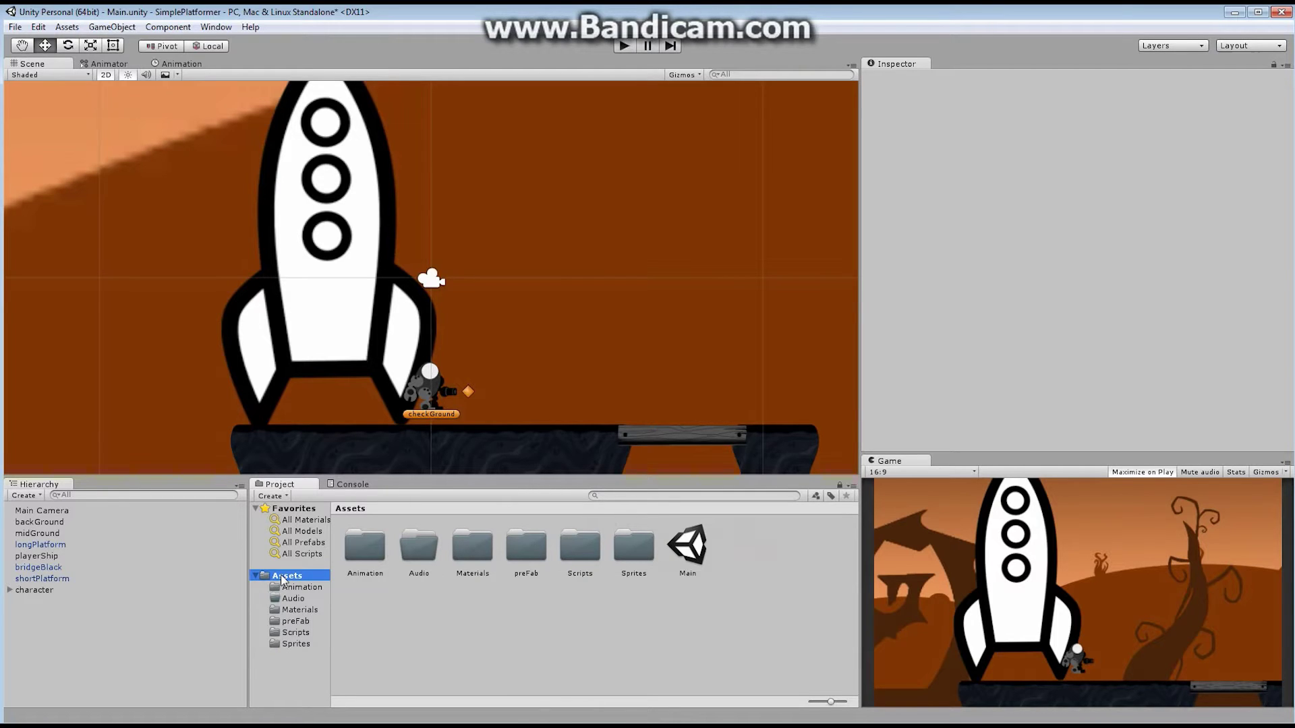
{"action": "double_click", "coordinate": [637, 556]}
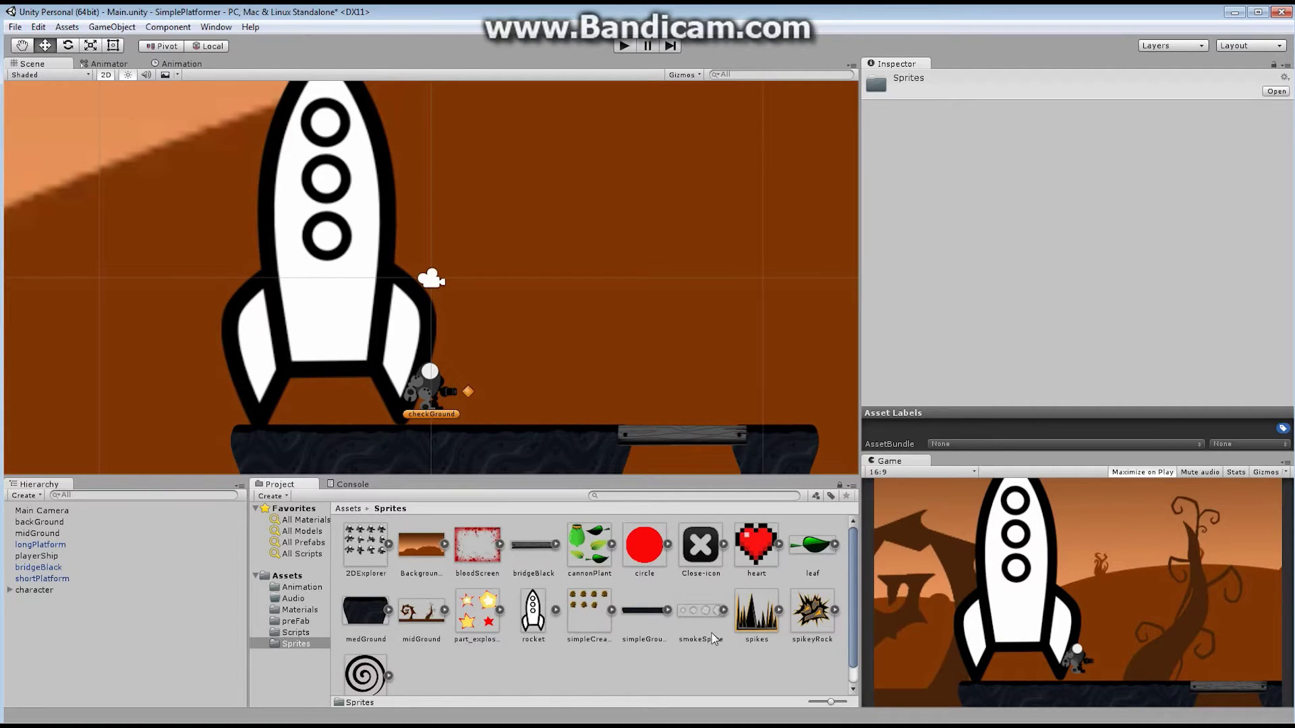
Add a spikeyRock object from its sprite and move it right to X 6.43
{"action": "left_click_drag", "start_coordinate": [817, 624], "coordinate": [105, 658]}
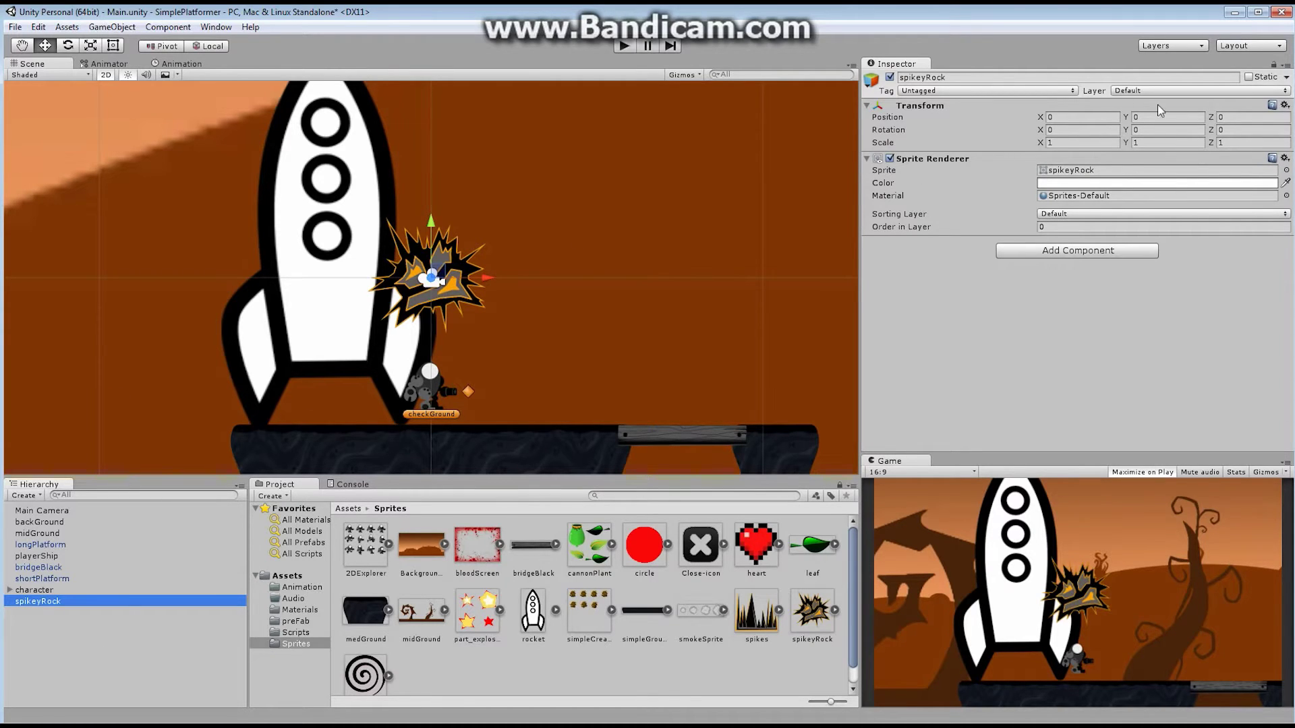
{"action": "left_click_drag", "start_coordinate": [492, 287], "coordinate": [700, 285]}
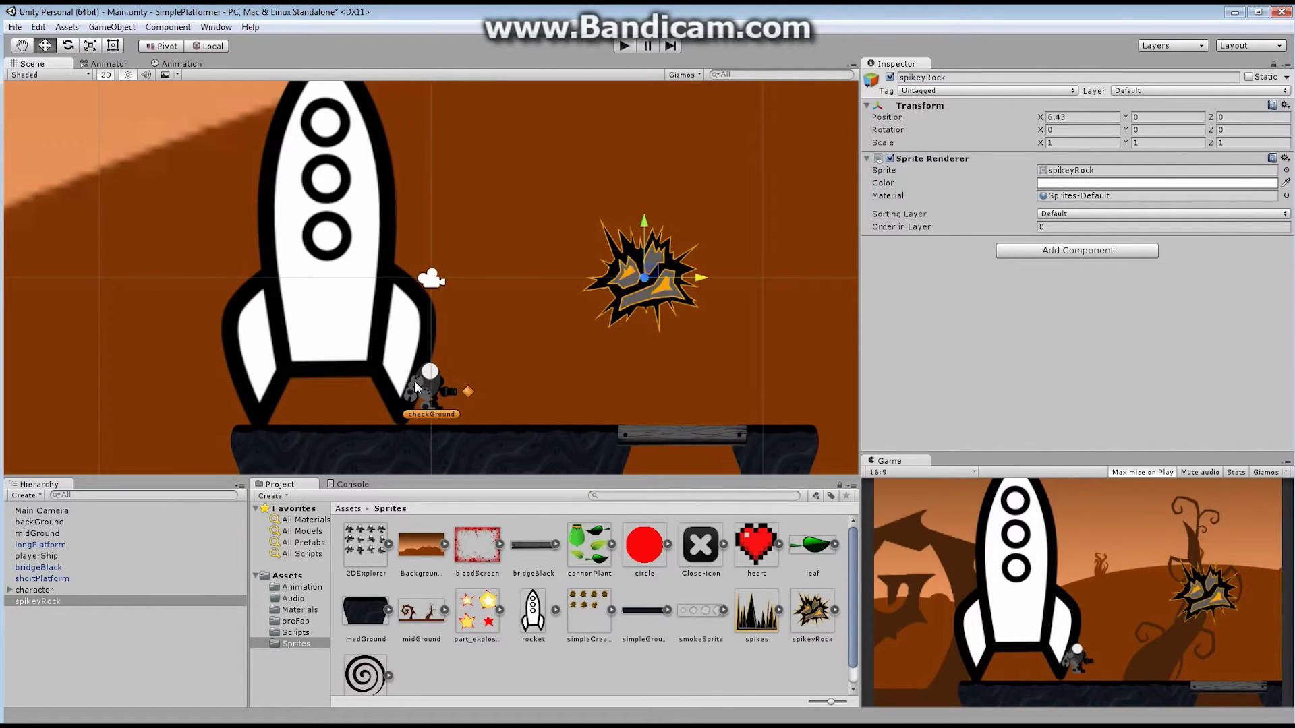
Add a Physics 2D Circle Collider 2D to spikeyRock, giving radius 2
{"action": "left_click", "coordinate": [1072, 252]}
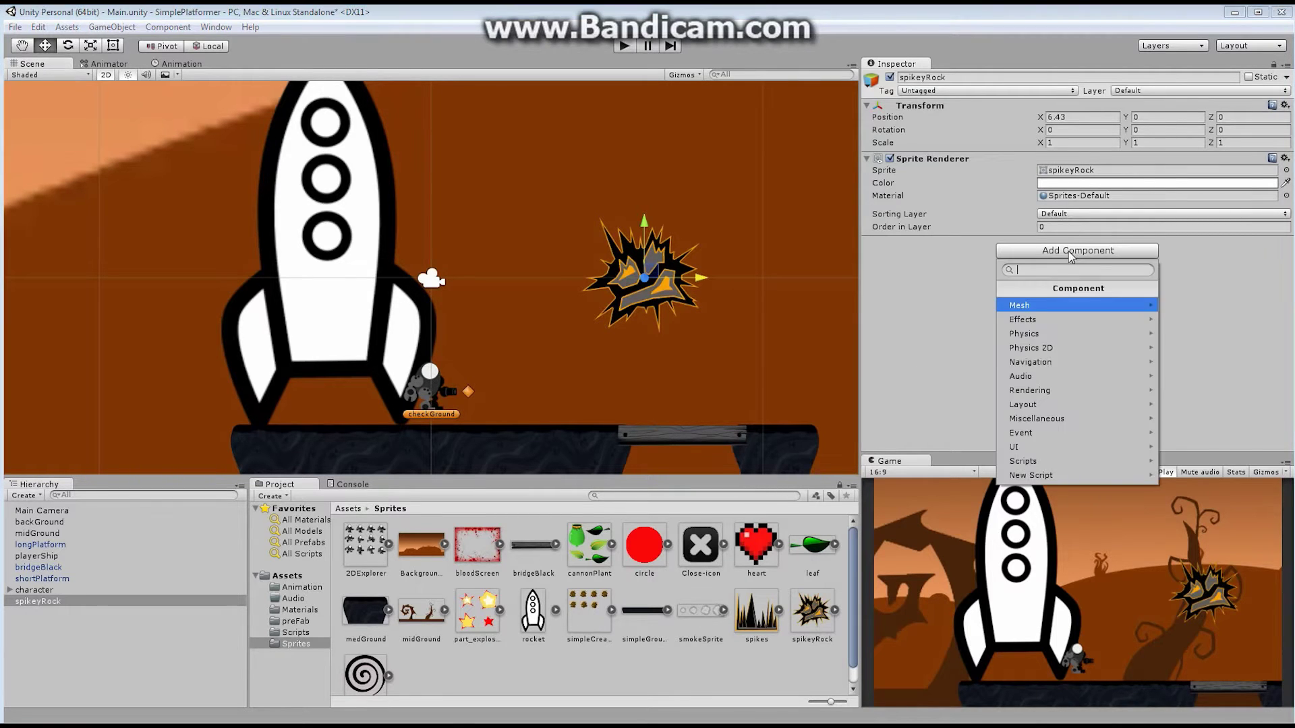
{"action": "left_click", "coordinate": [1034, 349]}
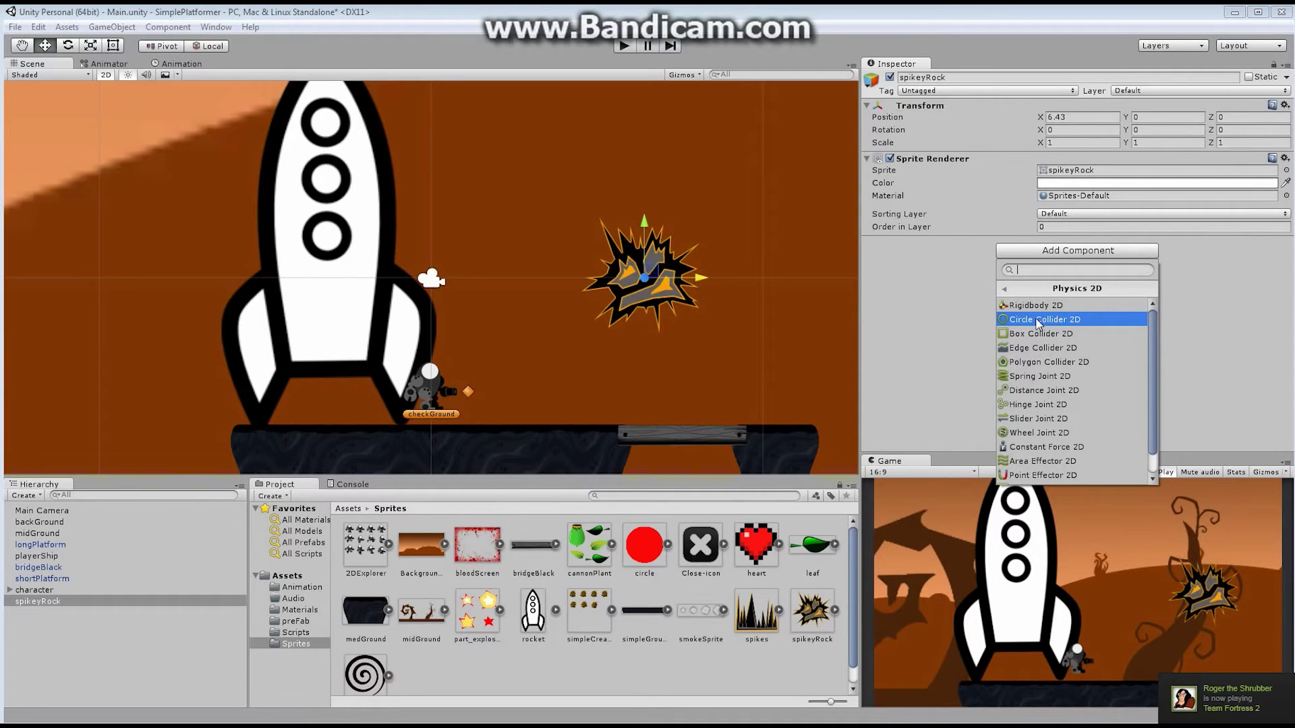
{"action": "left_click", "coordinate": [1038, 320]}
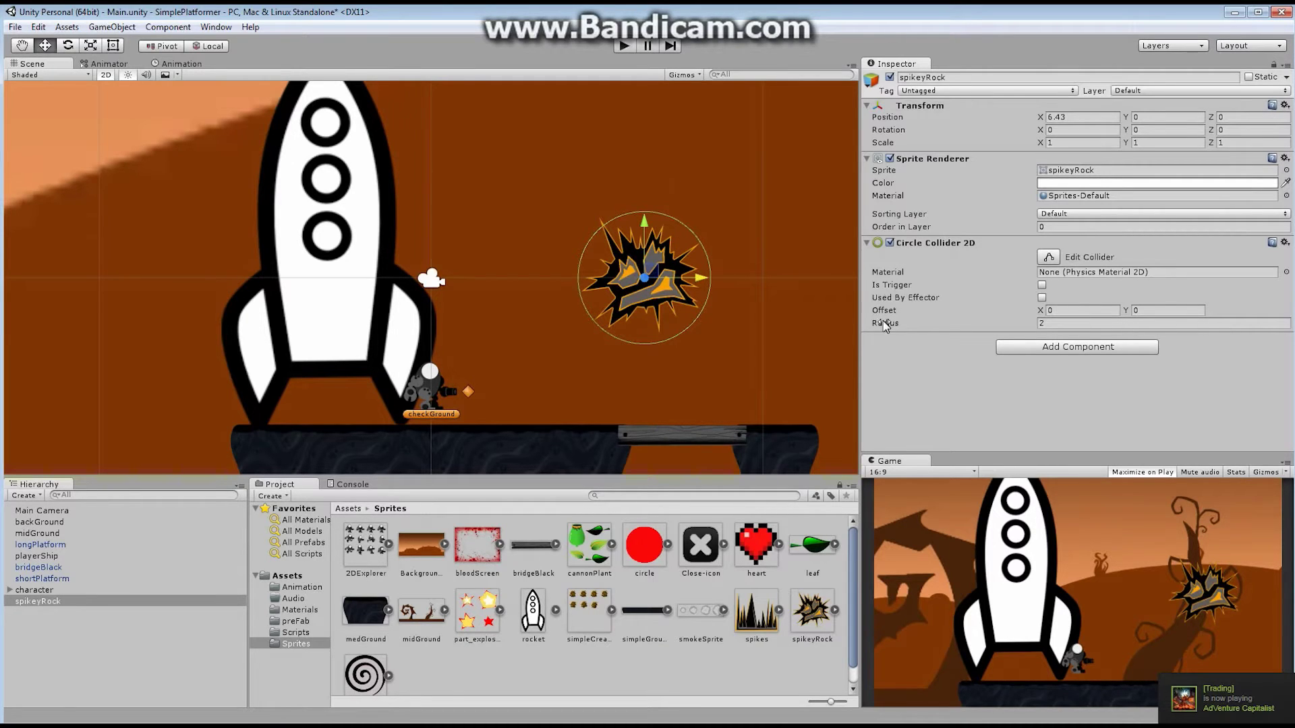
Shrink the spikeyRock's Circle Collider 2D radius to 1.37
{"action": "left_click_drag", "start_coordinate": [889, 322], "coordinate": [873, 322]}
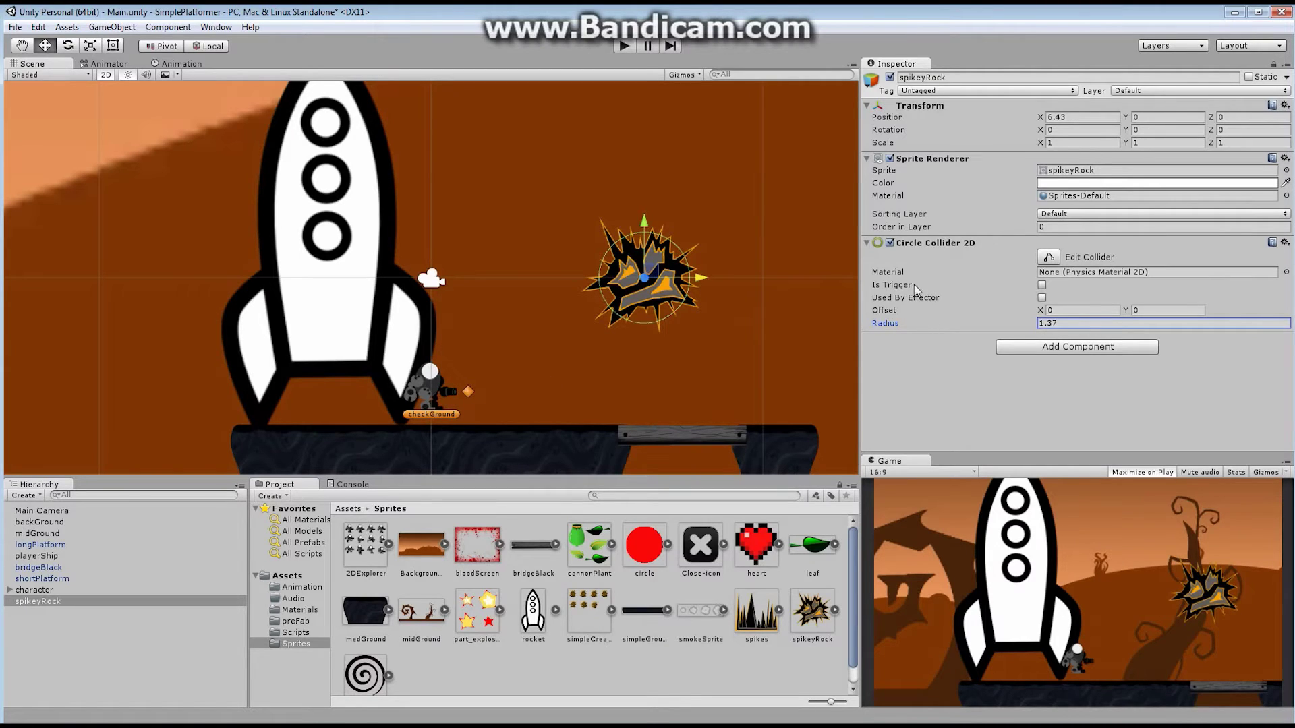
Enable Is Trigger on the rock's collider and lower the rock to Y -2.61
{"action": "left_click", "coordinate": [1042, 286]}
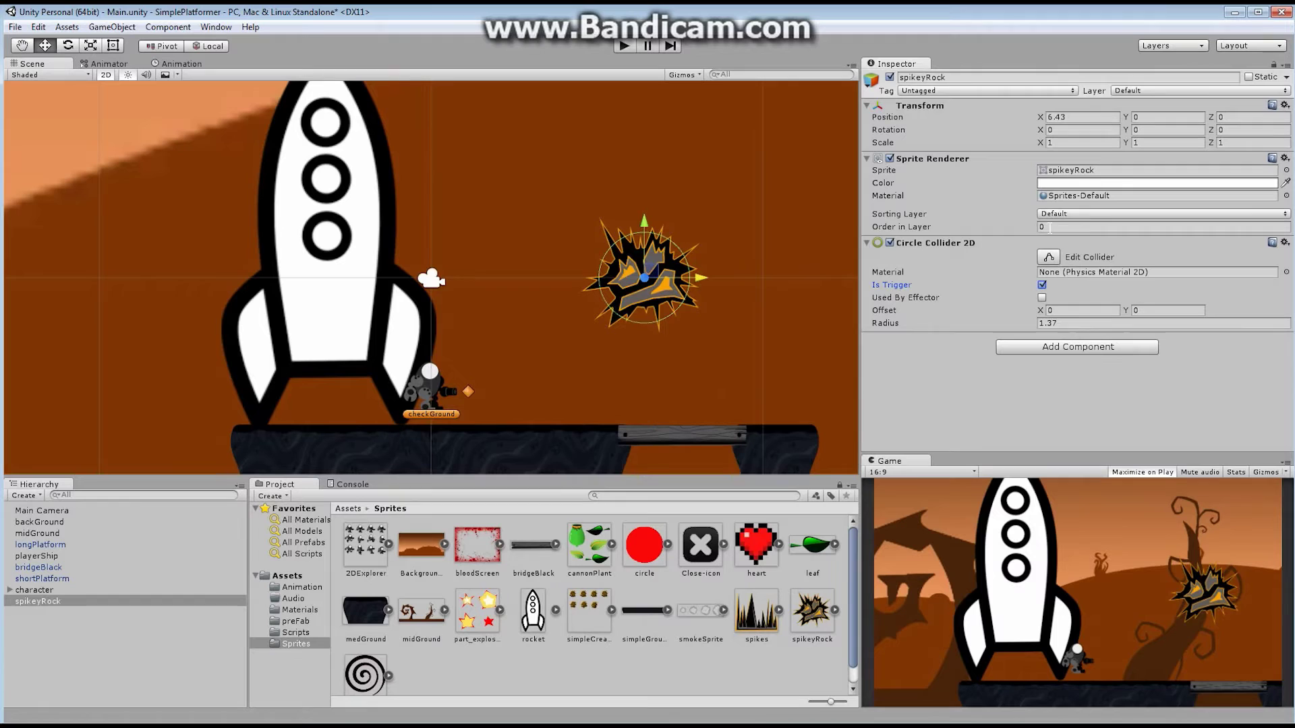
{"action": "left_click_drag", "start_coordinate": [651, 209], "coordinate": [605, 310]}
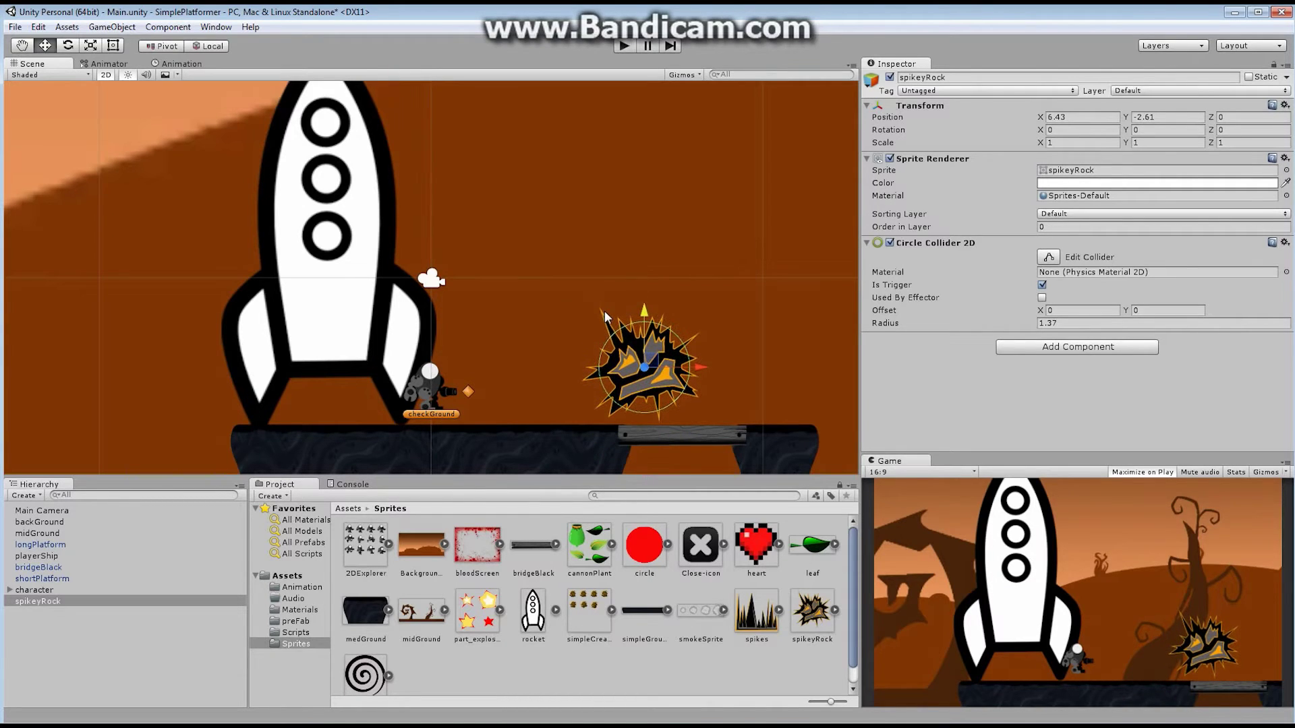
Set spikeyRock's Order in Layer to -2, comparing the midGround and shortPlatform settings
{"action": "left_click", "coordinate": [1047, 227]}
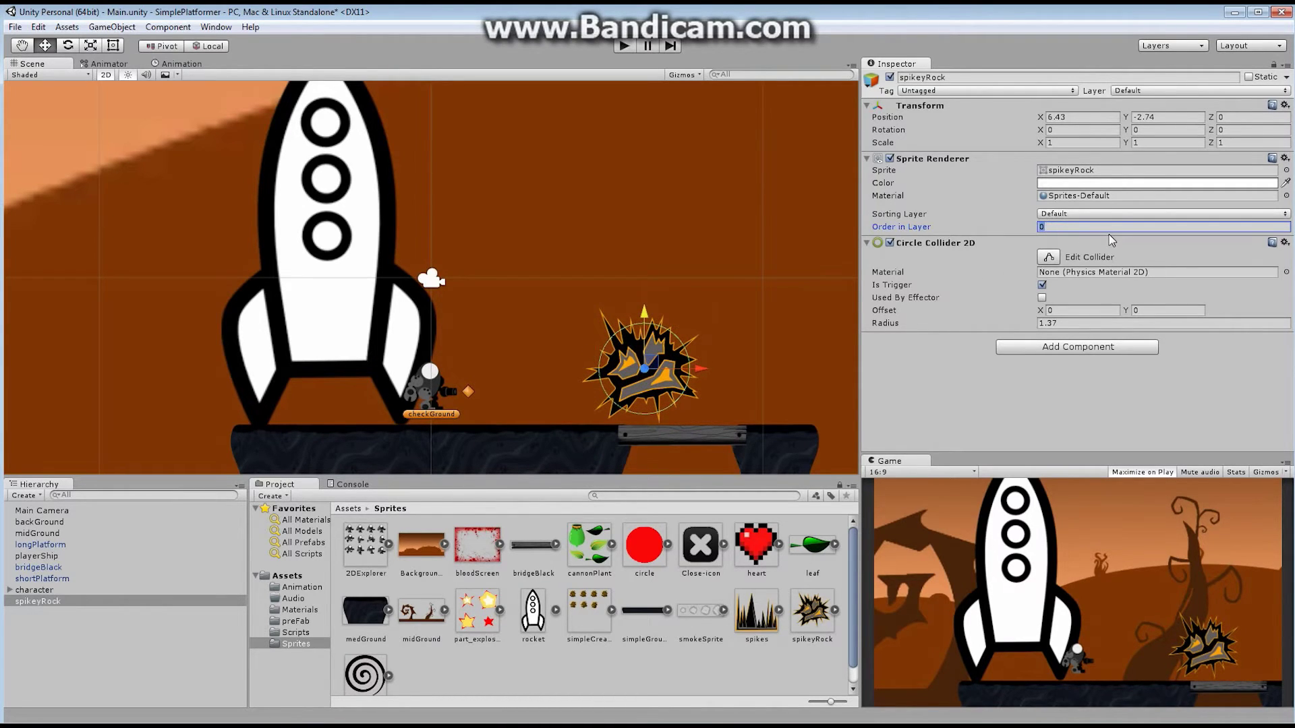
{"action": "type", "text": "-2"}
{"action": "left_click", "coordinate": [54, 534]}
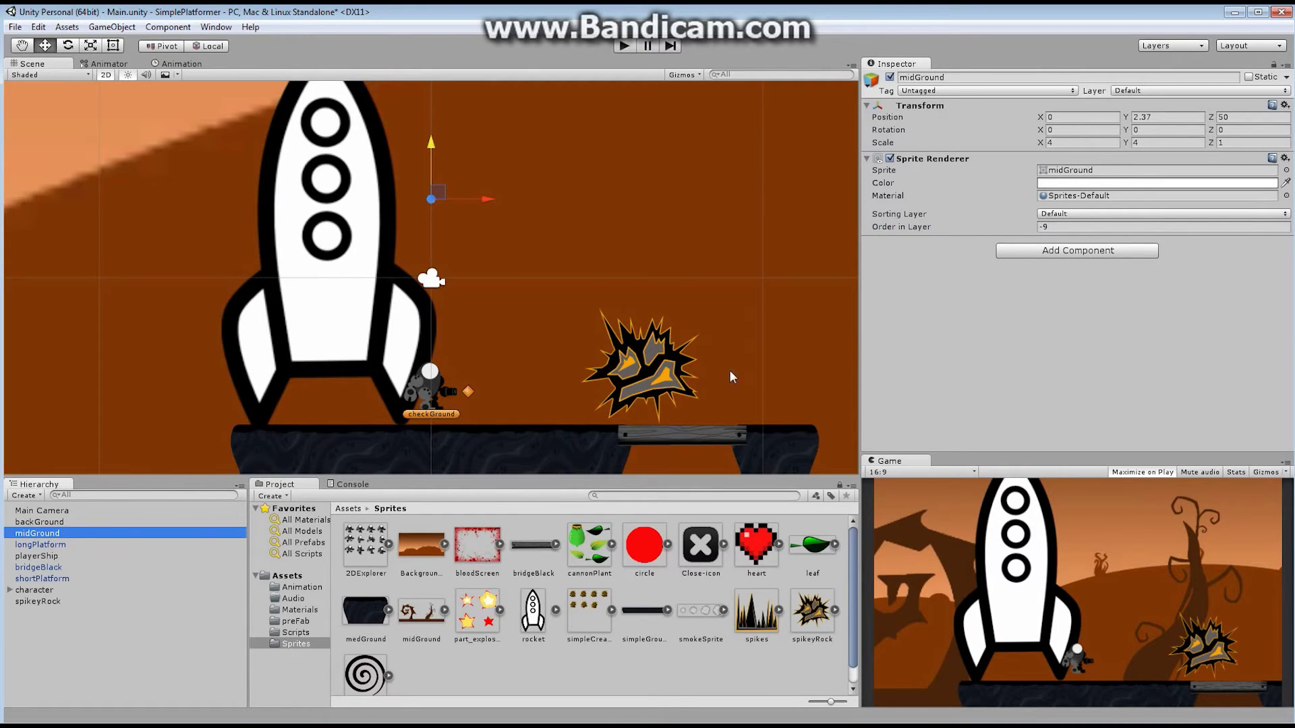
{"action": "left_click", "coordinate": [54, 578]}
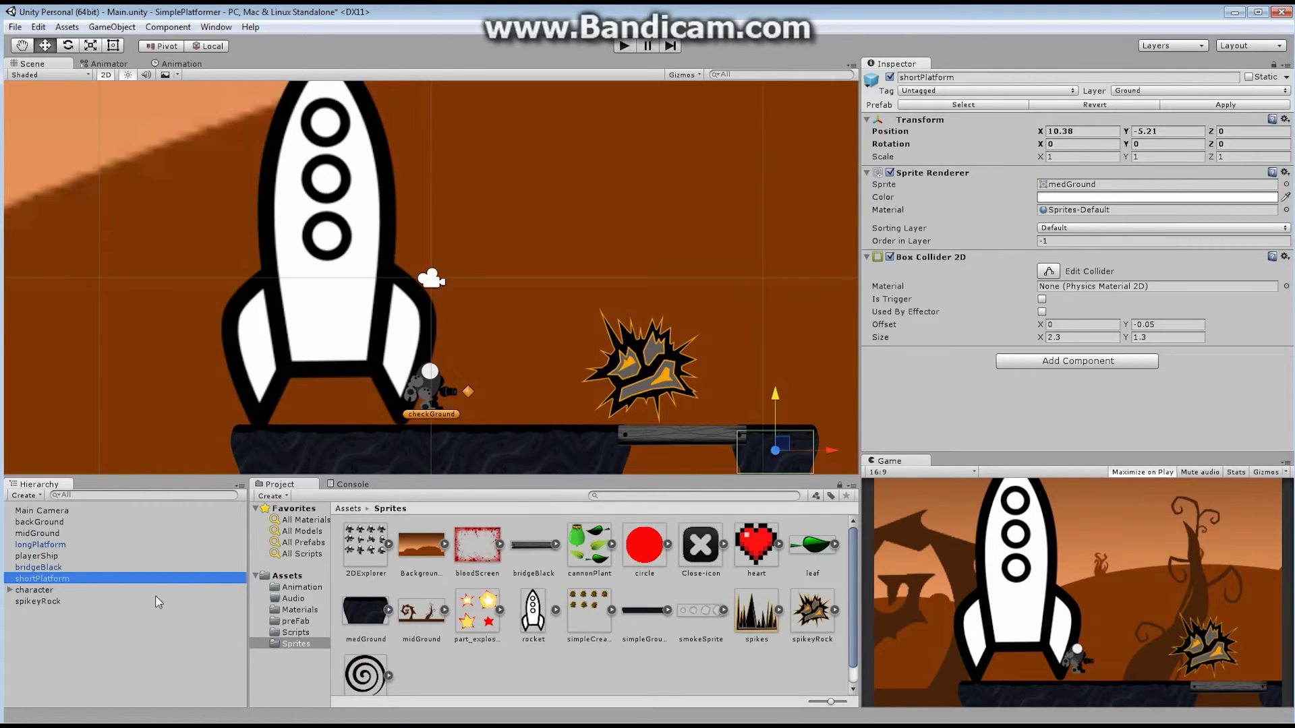
{"action": "left_click", "coordinate": [55, 601]}
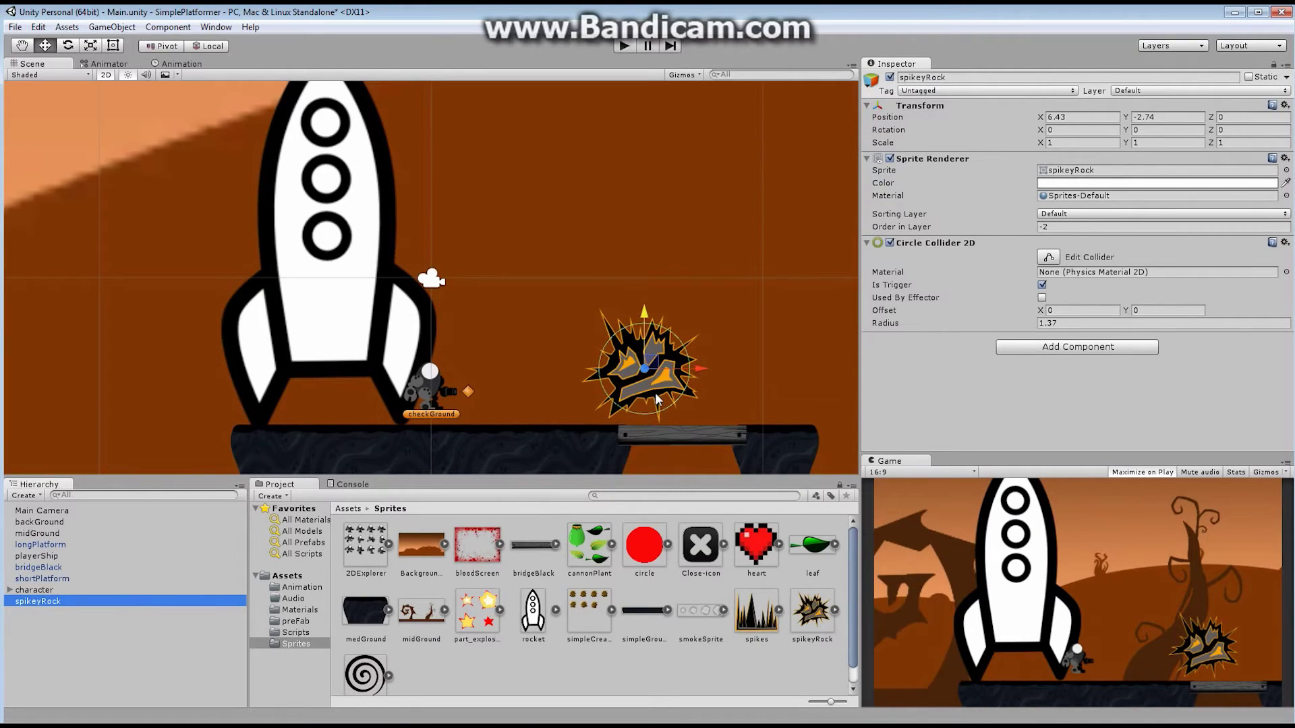
Set the rock's Z to -0.2 and seat it on the platform at X 5.87, Y -3.42
{"action": "left_click_drag", "start_coordinate": [645, 317], "coordinate": [646, 333]}
{"action": "left_click", "coordinate": [1240, 113]}
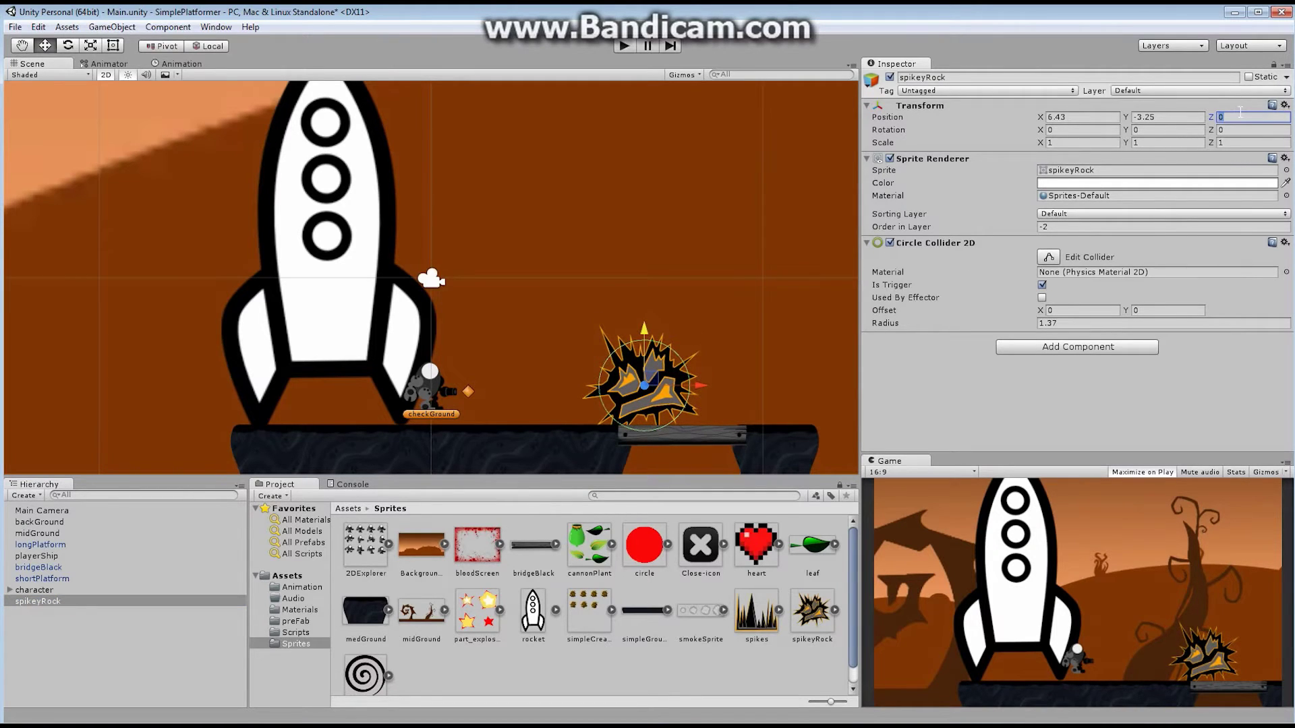
{"action": "type", "text": "-0.2"}
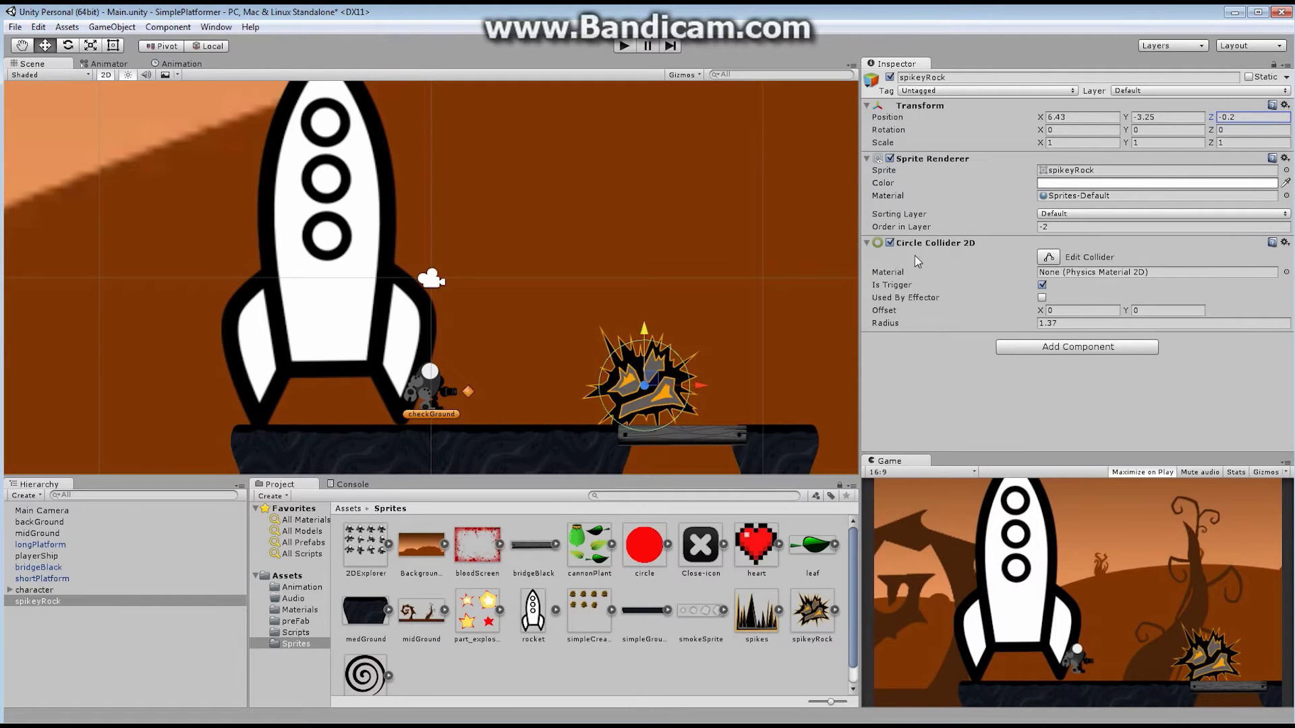
{"action": "left_click_drag", "start_coordinate": [642, 330], "coordinate": [681, 387]}
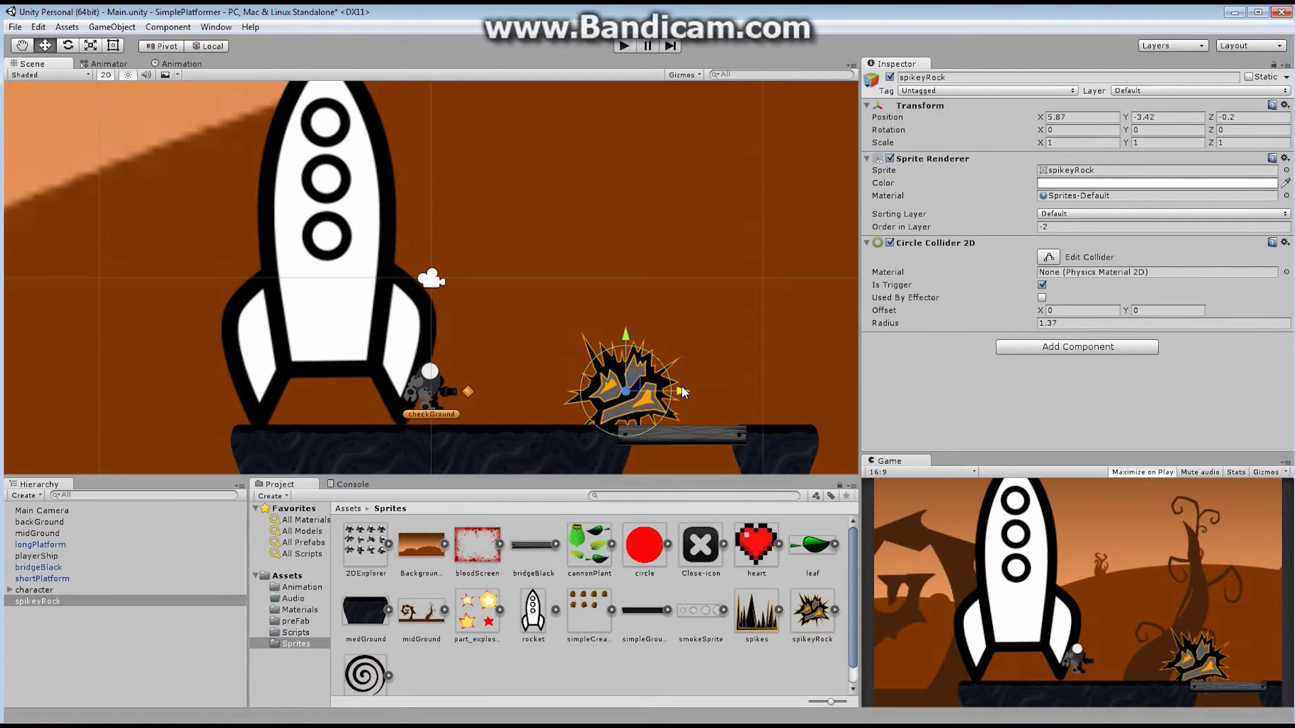
{"action": "left_click", "coordinate": [1164, 93]}
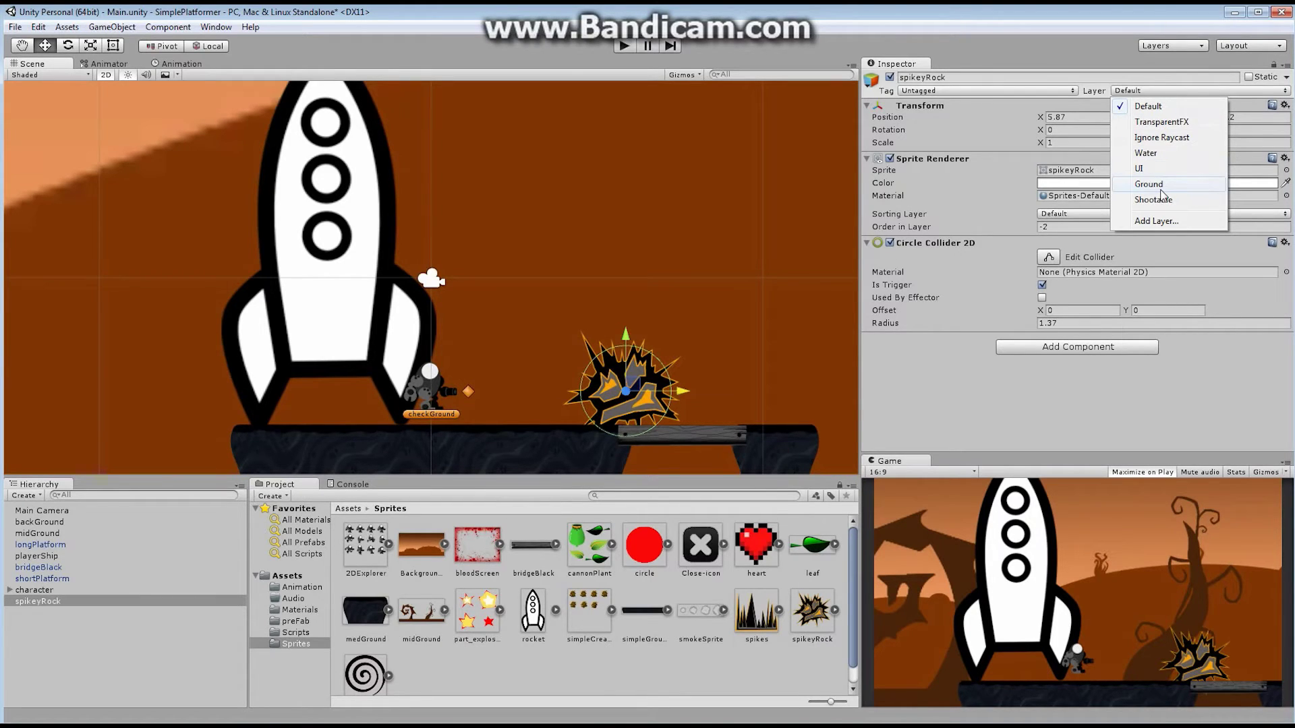
{"action": "left_click", "coordinate": [625, 46]}
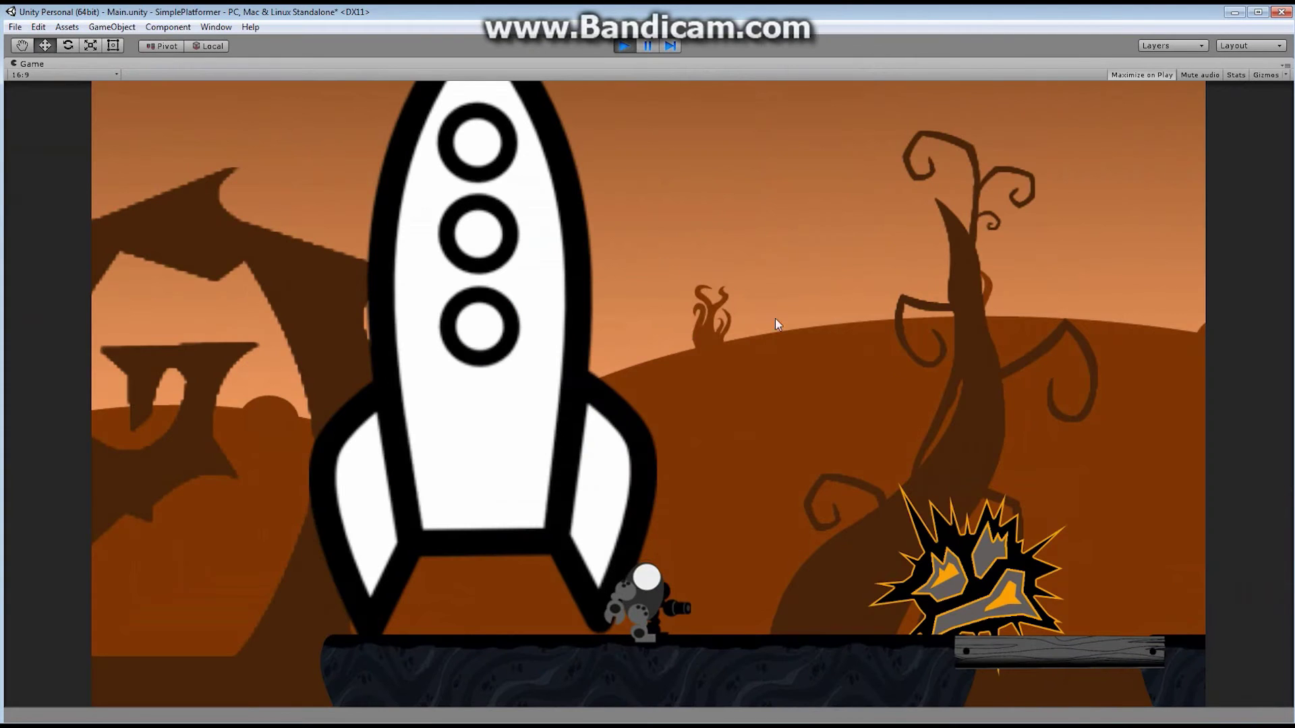
{"action": "left_click", "coordinate": [784, 347]}
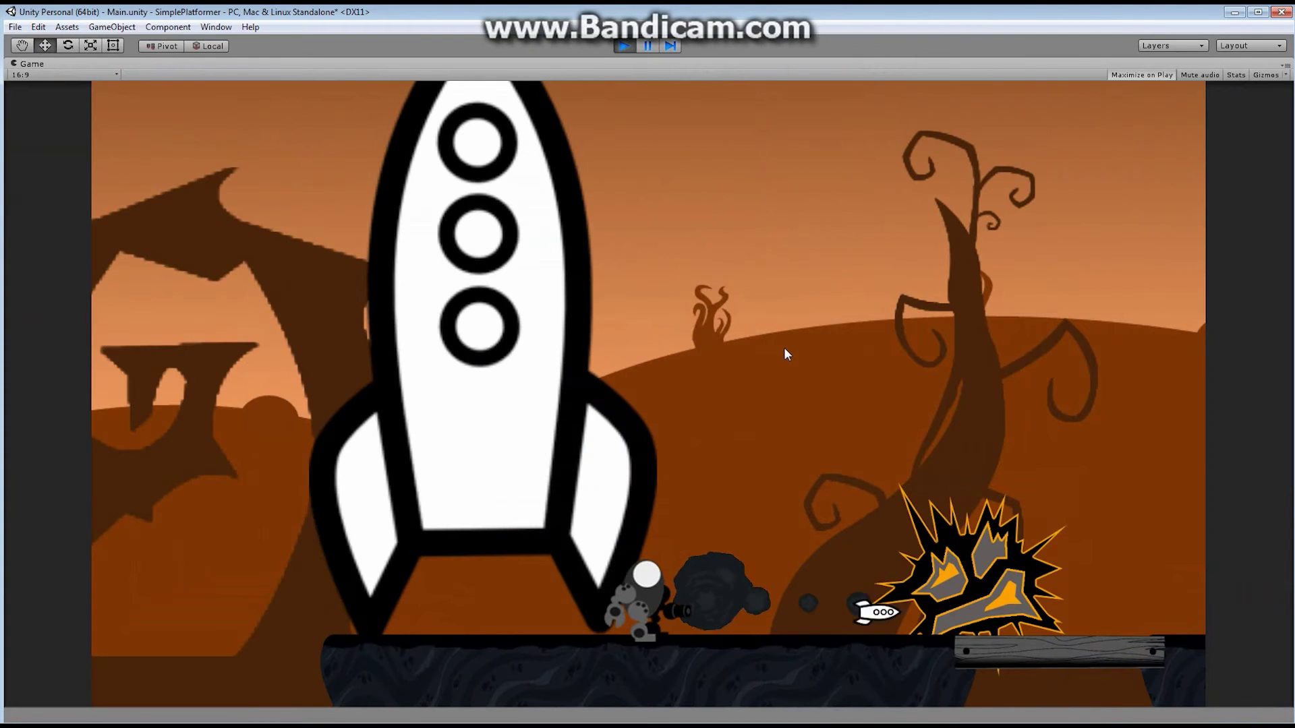
{"action": "left_click", "coordinate": [783, 346]}
{"action": "left_click", "coordinate": [783, 347]}
{"action": "left_click", "coordinate": [784, 346]}
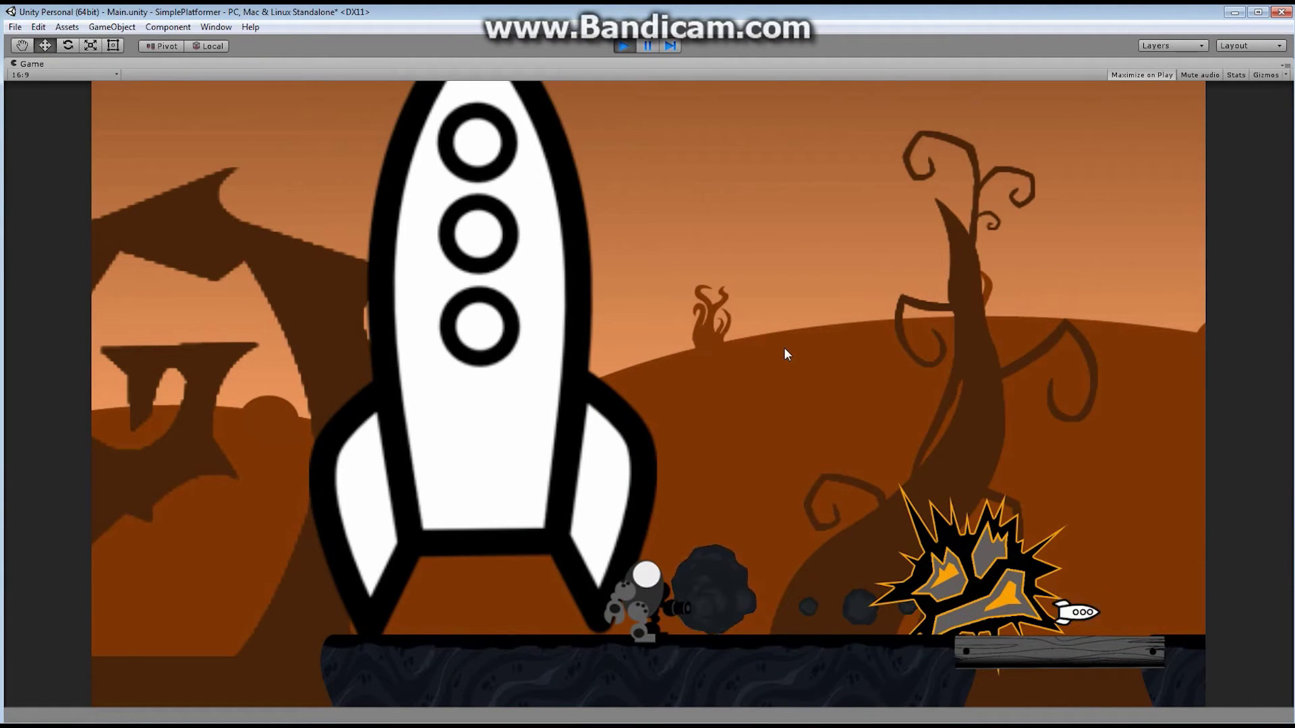
{"action": "left_click", "coordinate": [623, 46]}
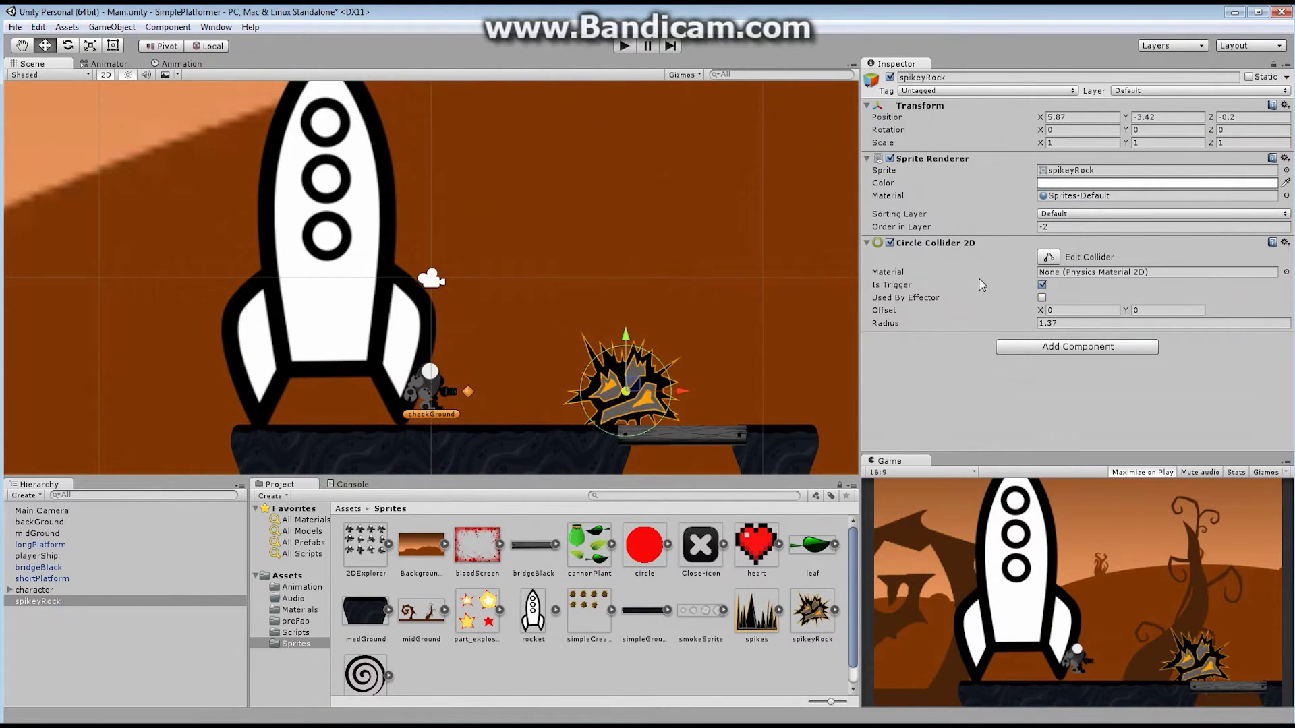
Put spikeyRock on the Shootable layer and test shooting it in Play mode
{"action": "left_click", "coordinate": [1195, 95]}
{"action": "left_click", "coordinate": [1168, 193]}
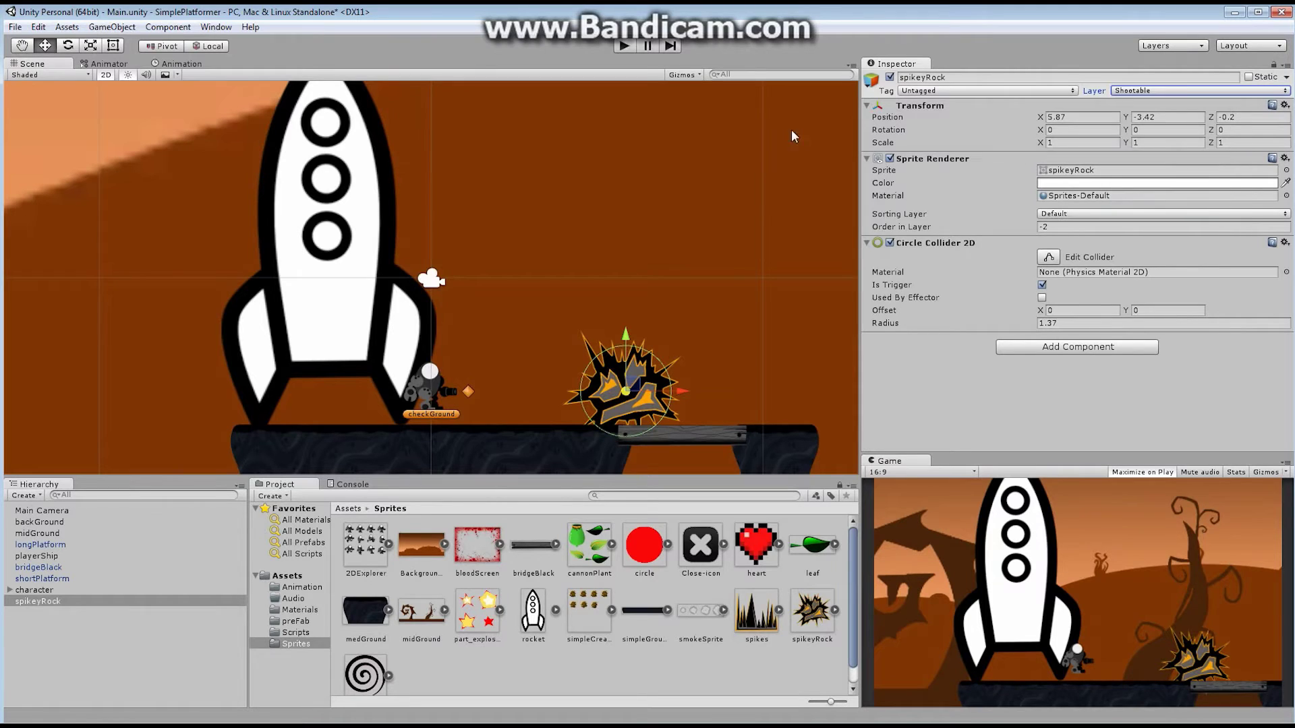
{"action": "left_click", "coordinate": [631, 50]}
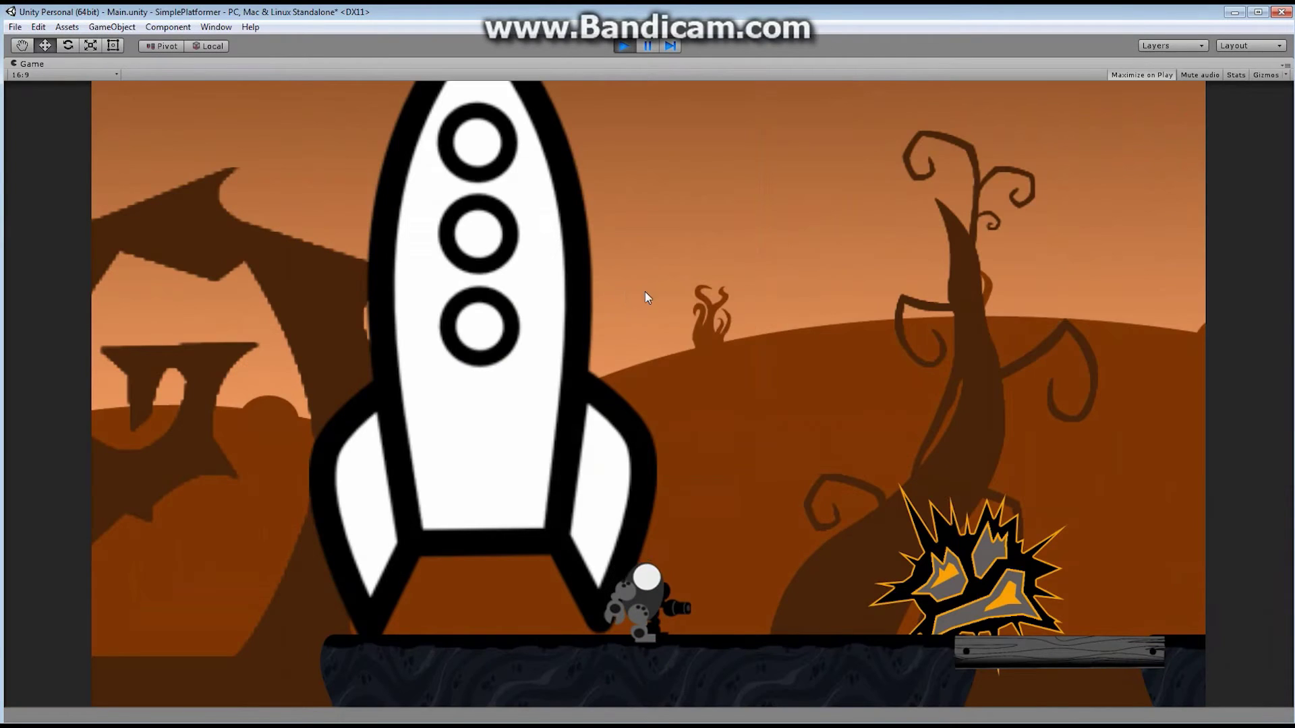
{"action": "left_click", "coordinate": [645, 298]}
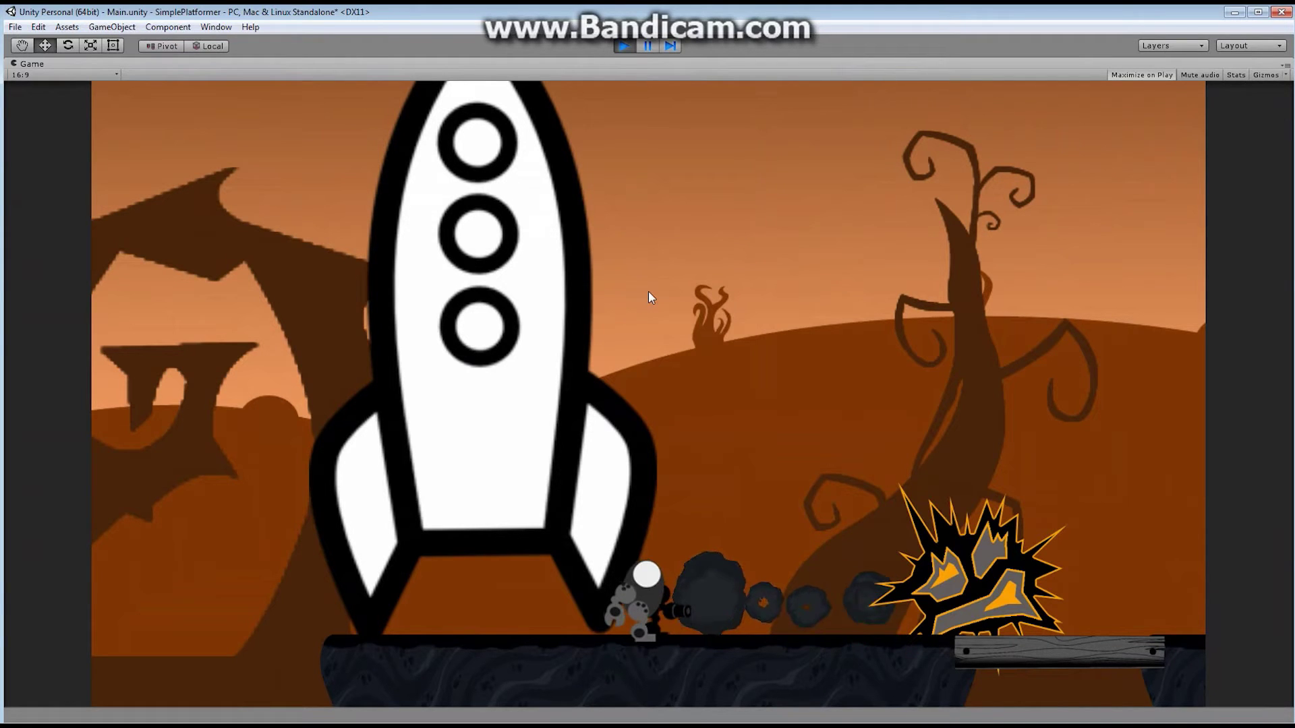
{"action": "left_click", "coordinate": [622, 45]}
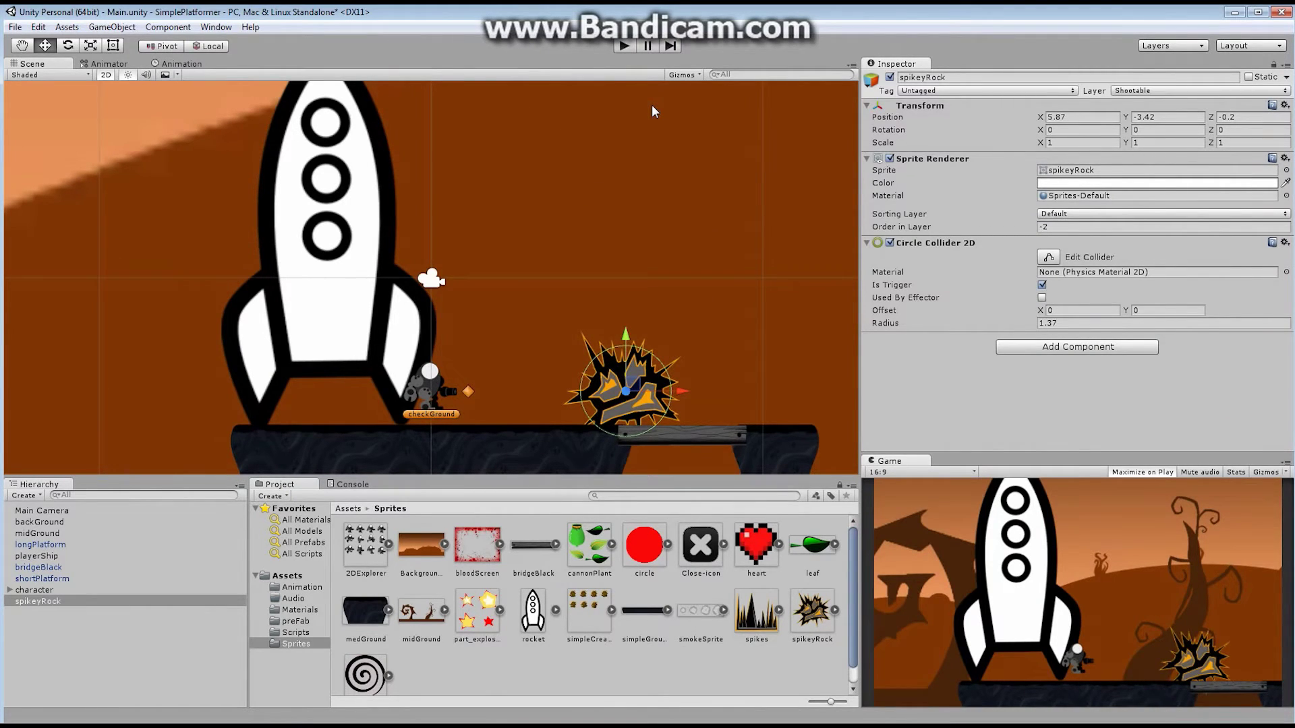
Play again, walk the character past the rock, and stop the game
{"action": "left_click", "coordinate": [624, 45]}
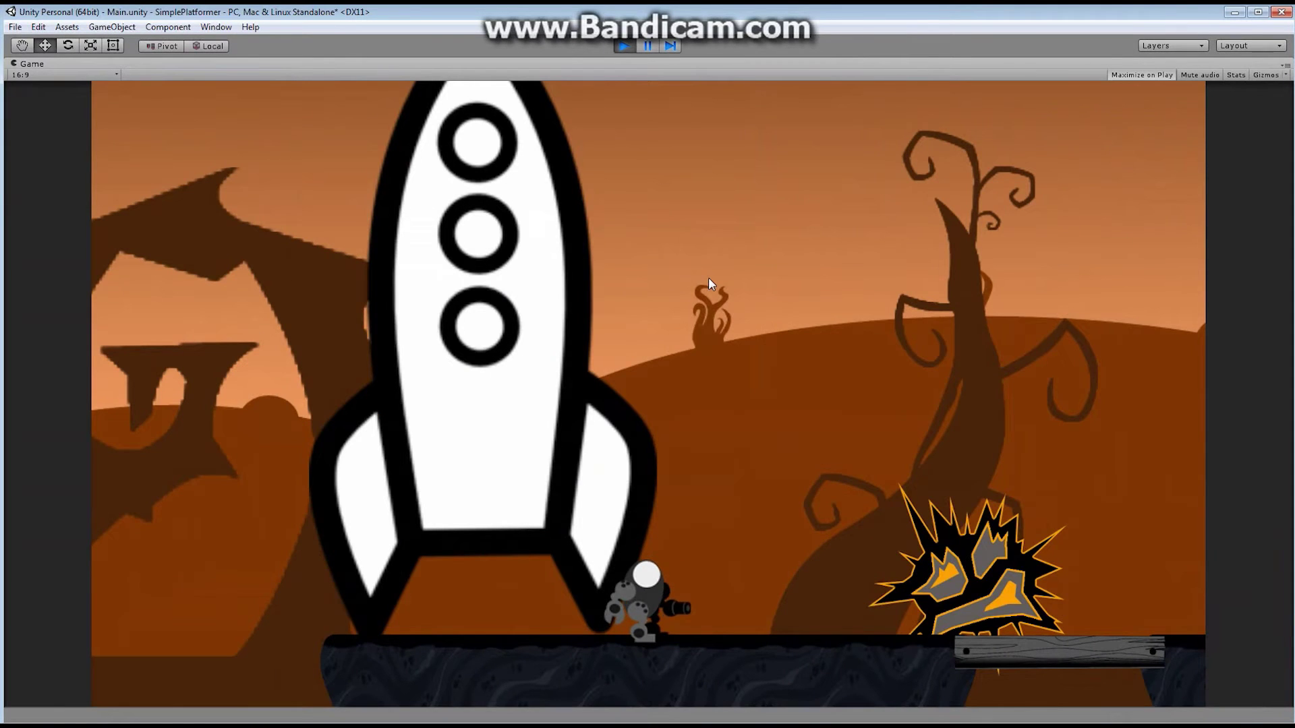
{"action": "key", "text": "Right"}
{"action": "key", "text": "Left"}
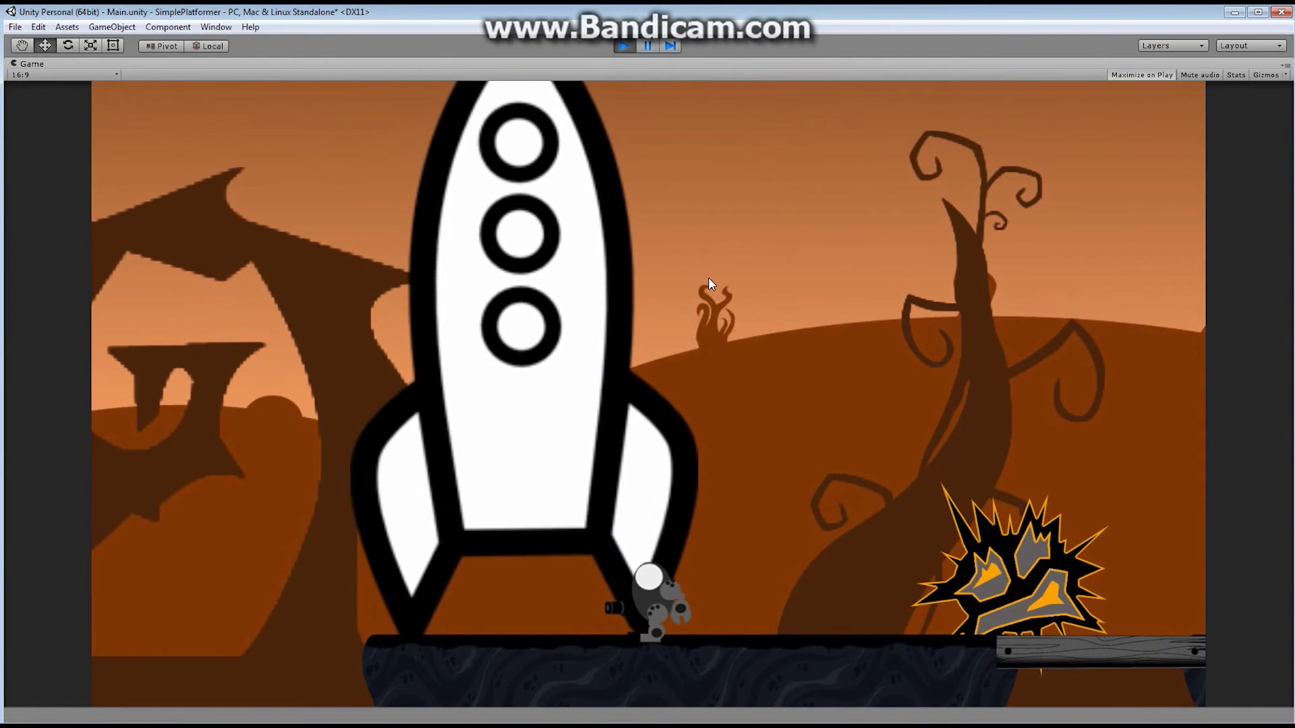
{"action": "left_click", "coordinate": [634, 47]}
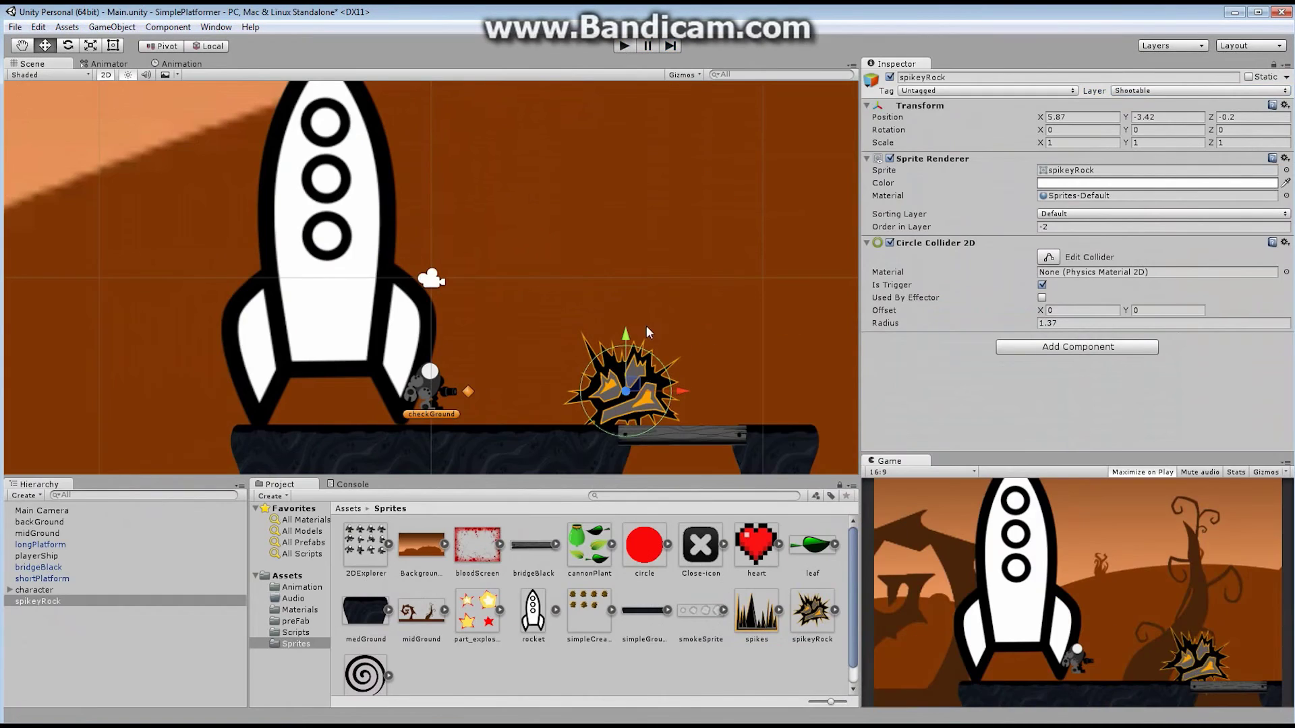
Raise the spikeyRock to Y -2.07 above the platform and reselect it in the Hierarchy
{"action": "left_click_drag", "start_coordinate": [624, 331], "coordinate": [627, 289]}
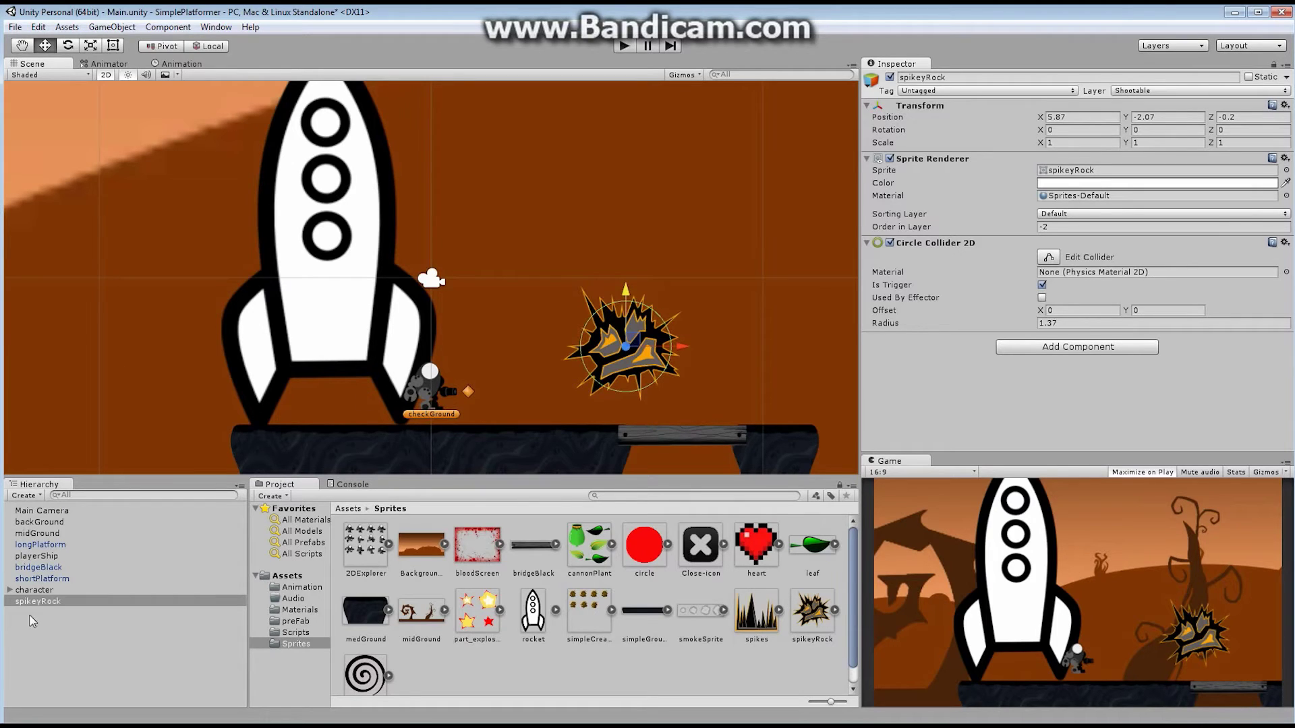
{"action": "left_click", "coordinate": [76, 642]}
{"action": "left_click", "coordinate": [45, 604]}
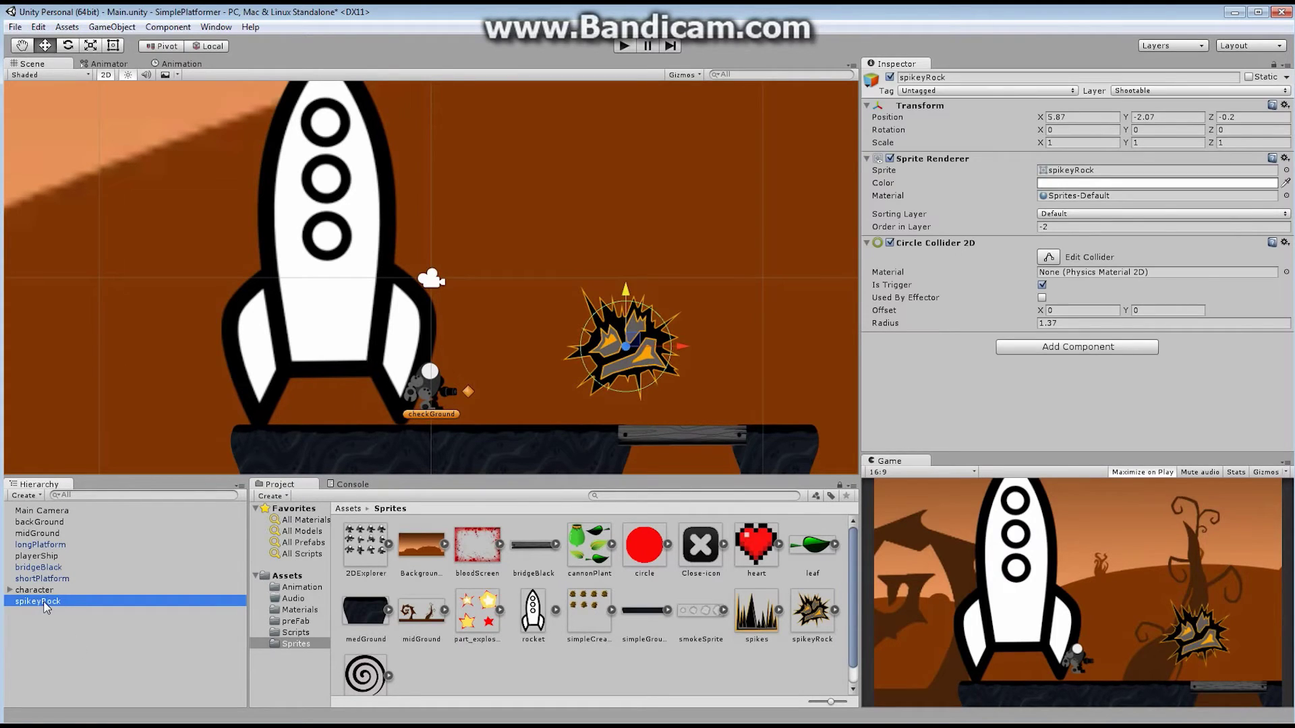
Create an empty child under spikeyRock and name it rockSurface
{"action": "left_click", "coordinate": [34, 496]}
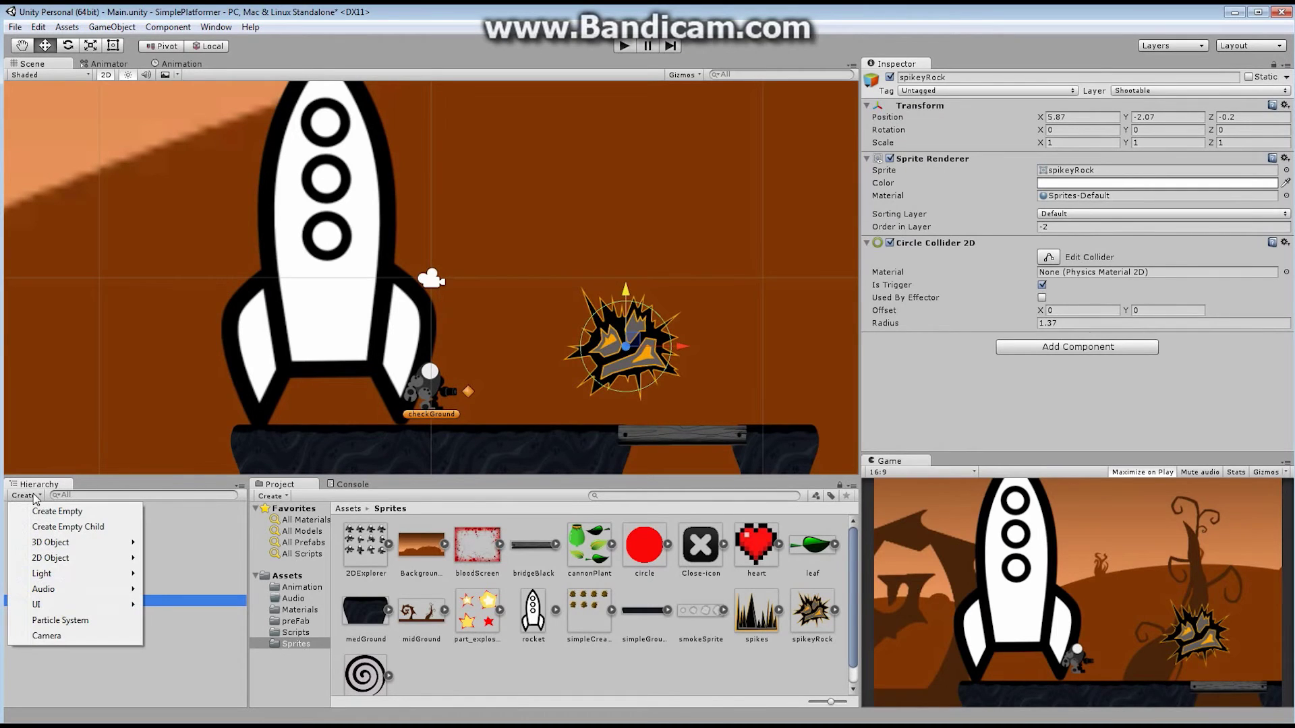
{"action": "left_click", "coordinate": [63, 528]}
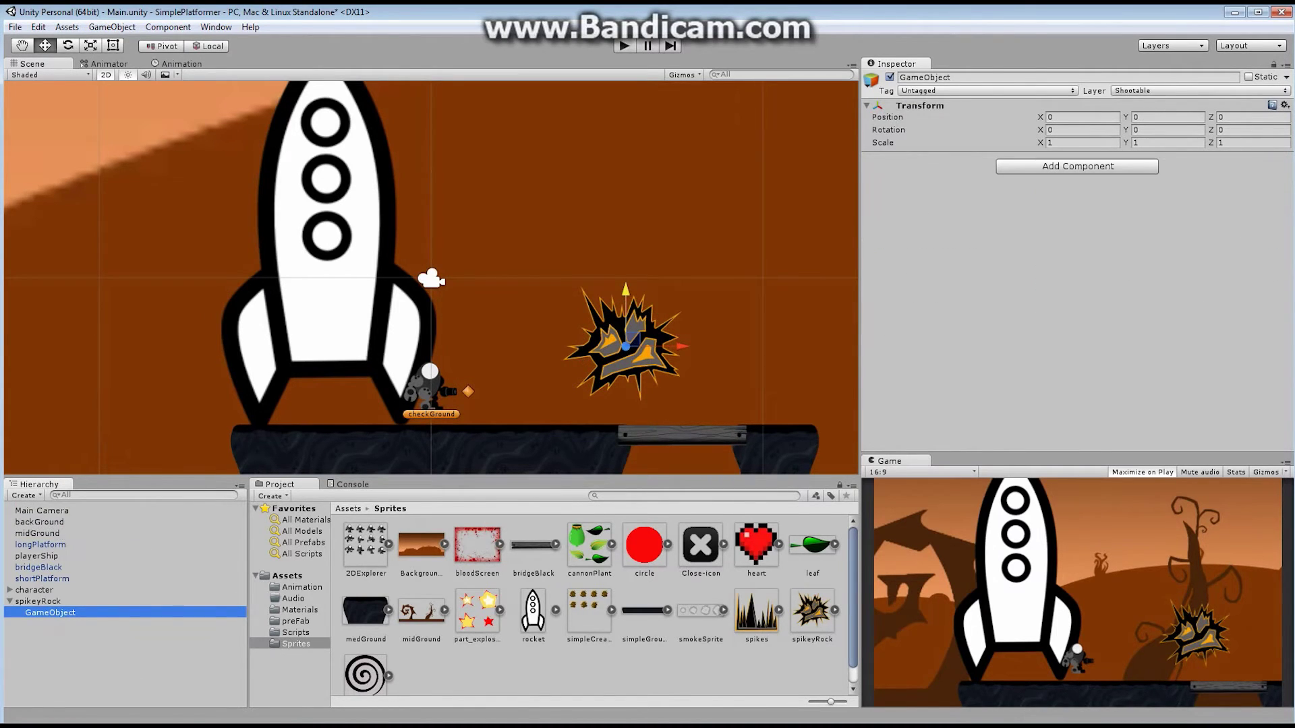
{"action": "left_click", "coordinate": [956, 77]}
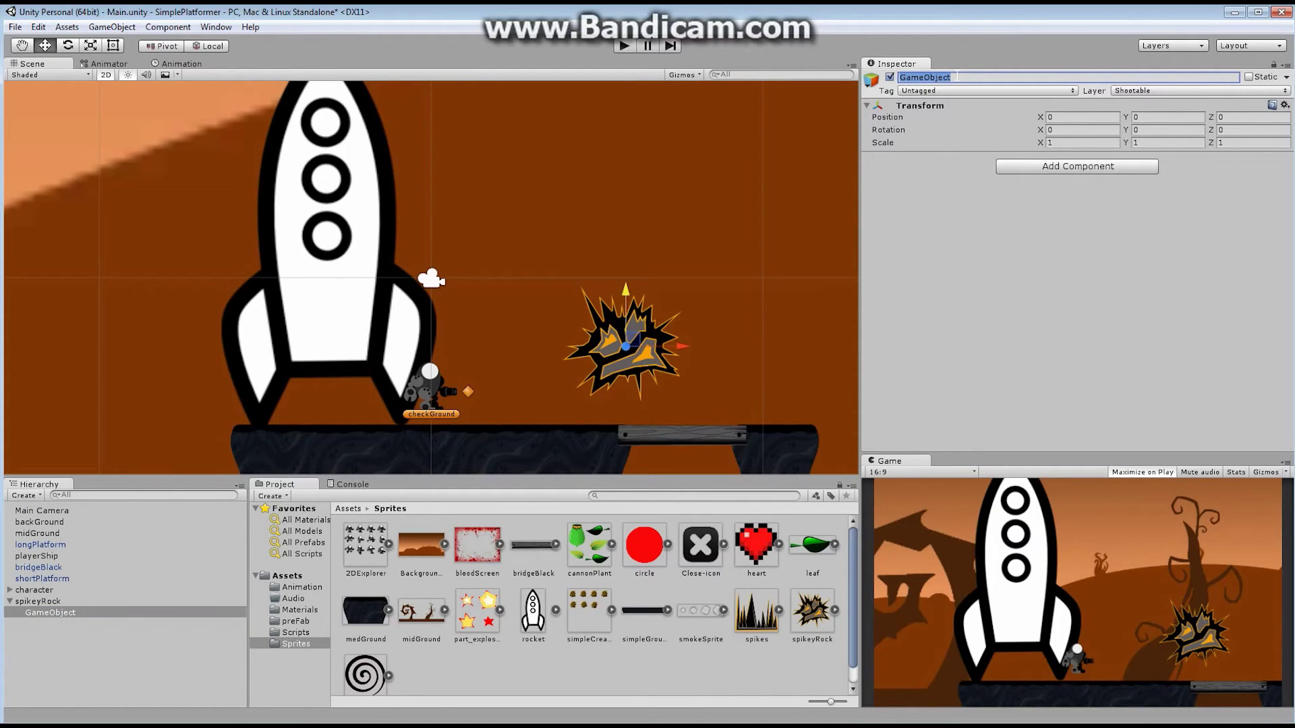
{"action": "type", "text": "rockSurface"}
{"action": "key", "text": "Return"}
Give rockSurface a Circle Collider 2D of radius 0.5, then reselect spikeyRock
{"action": "left_click", "coordinate": [1071, 169]}
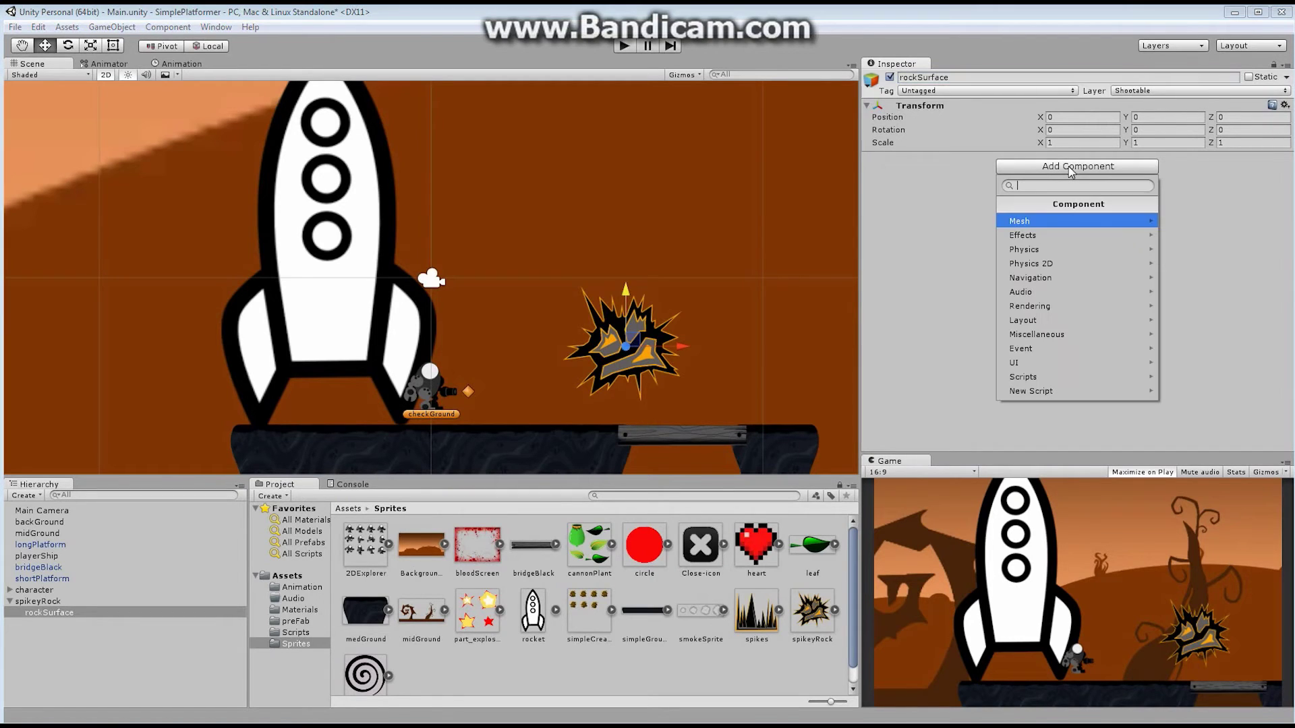
{"action": "left_click", "coordinate": [1055, 263]}
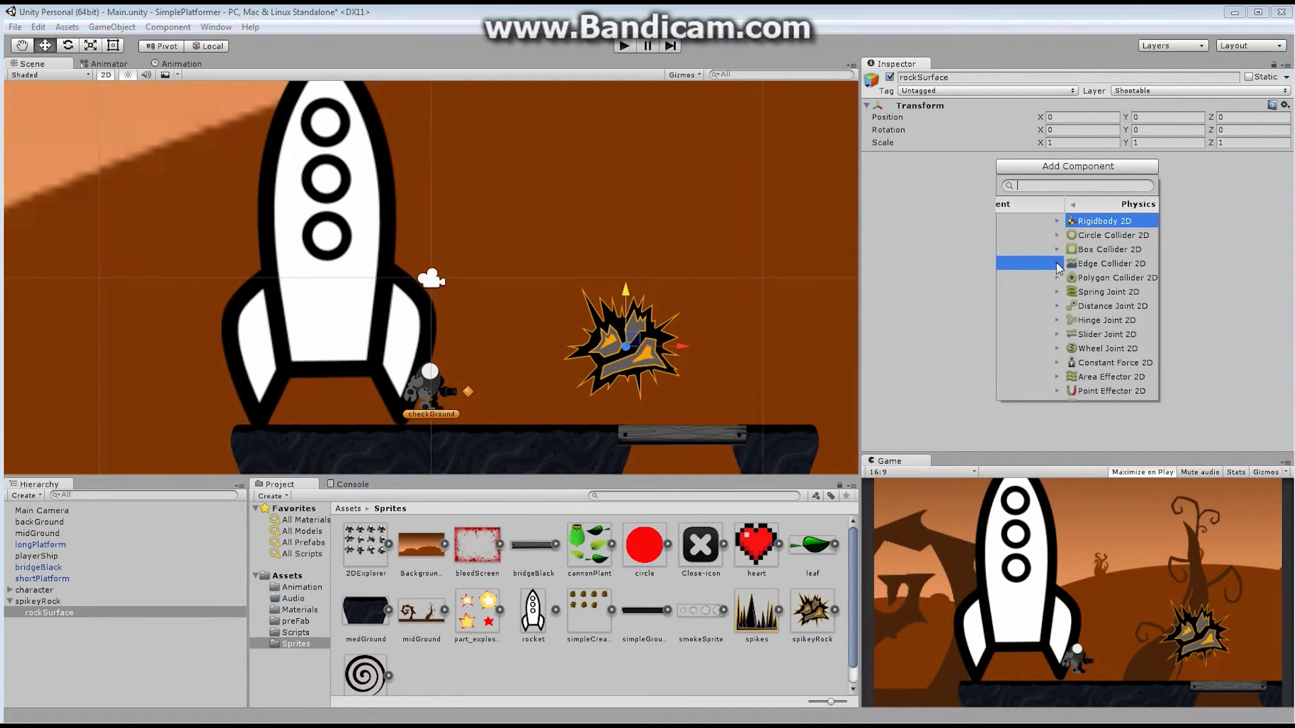
{"action": "left_click", "coordinate": [1042, 236]}
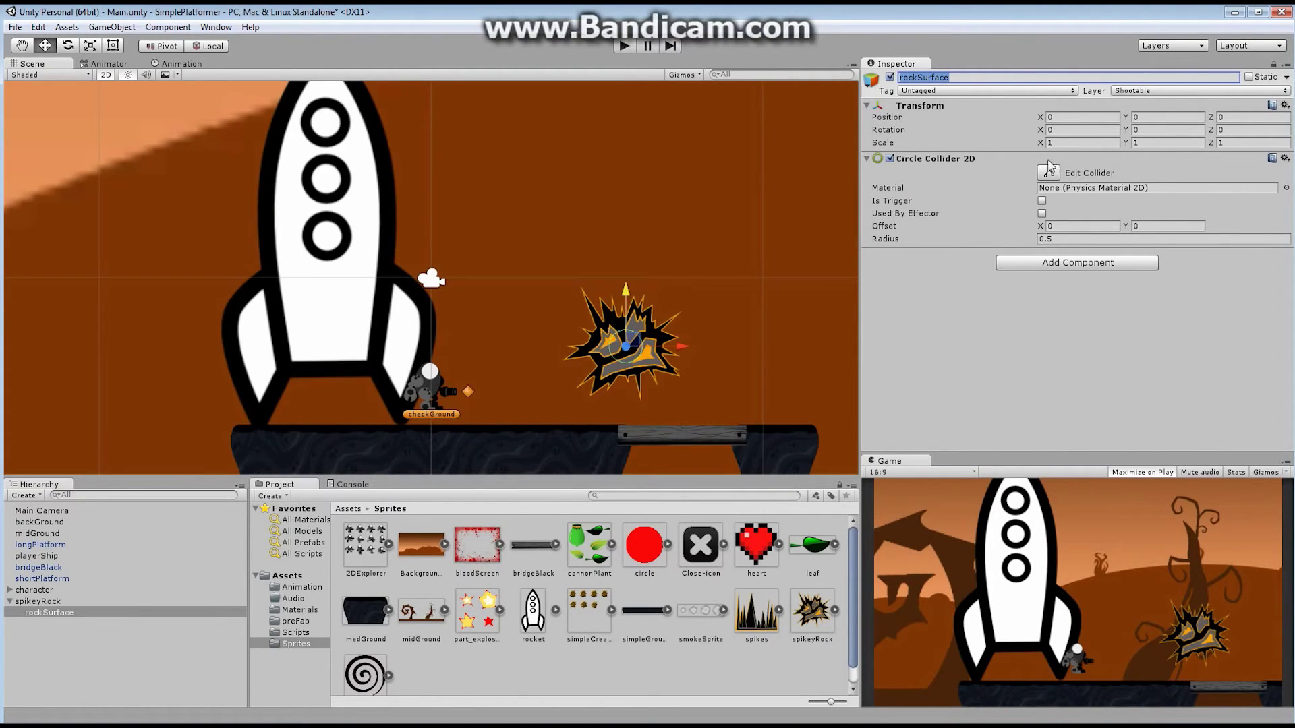
{"action": "left_click", "coordinate": [58, 602]}
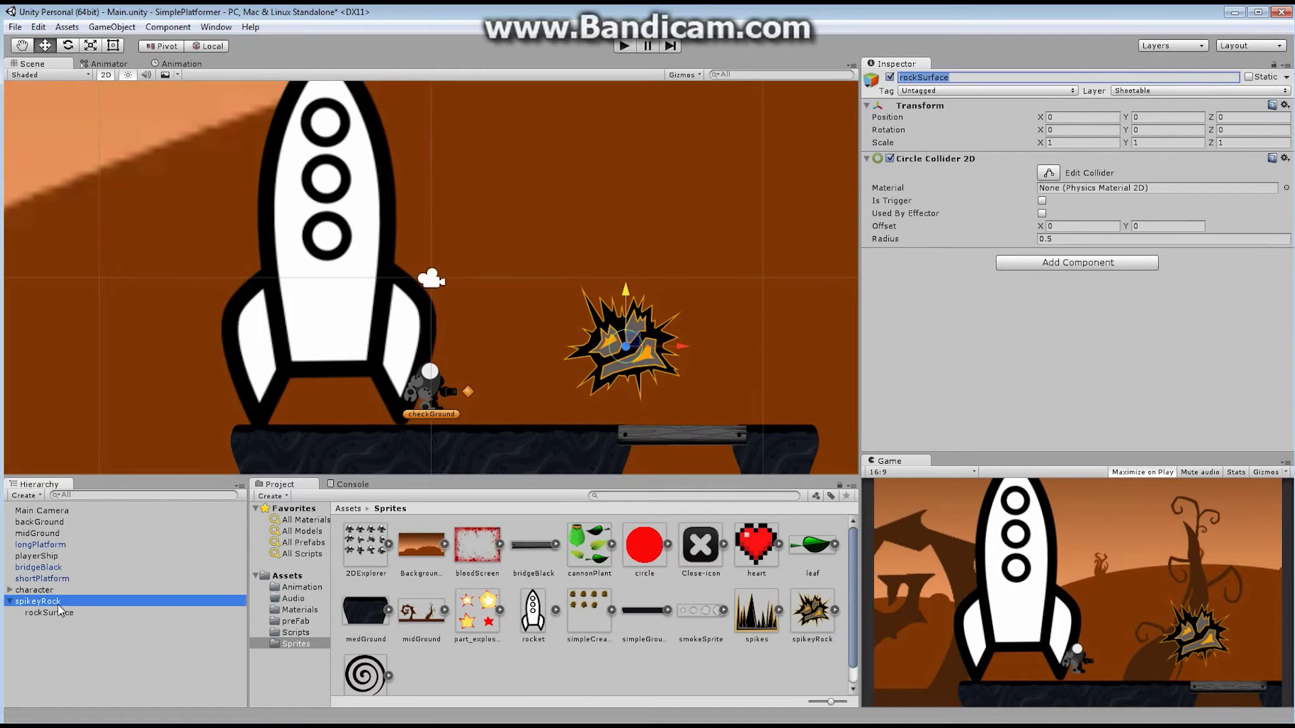
Place spikeyRock on the ground at X 3.9, Y -4.3 and walk the character into it in a quick play-test
{"action": "left_click_drag", "start_coordinate": [626, 295], "coordinate": [611, 370]}
{"action": "left_click_drag", "start_coordinate": [676, 422], "coordinate": [612, 422]}
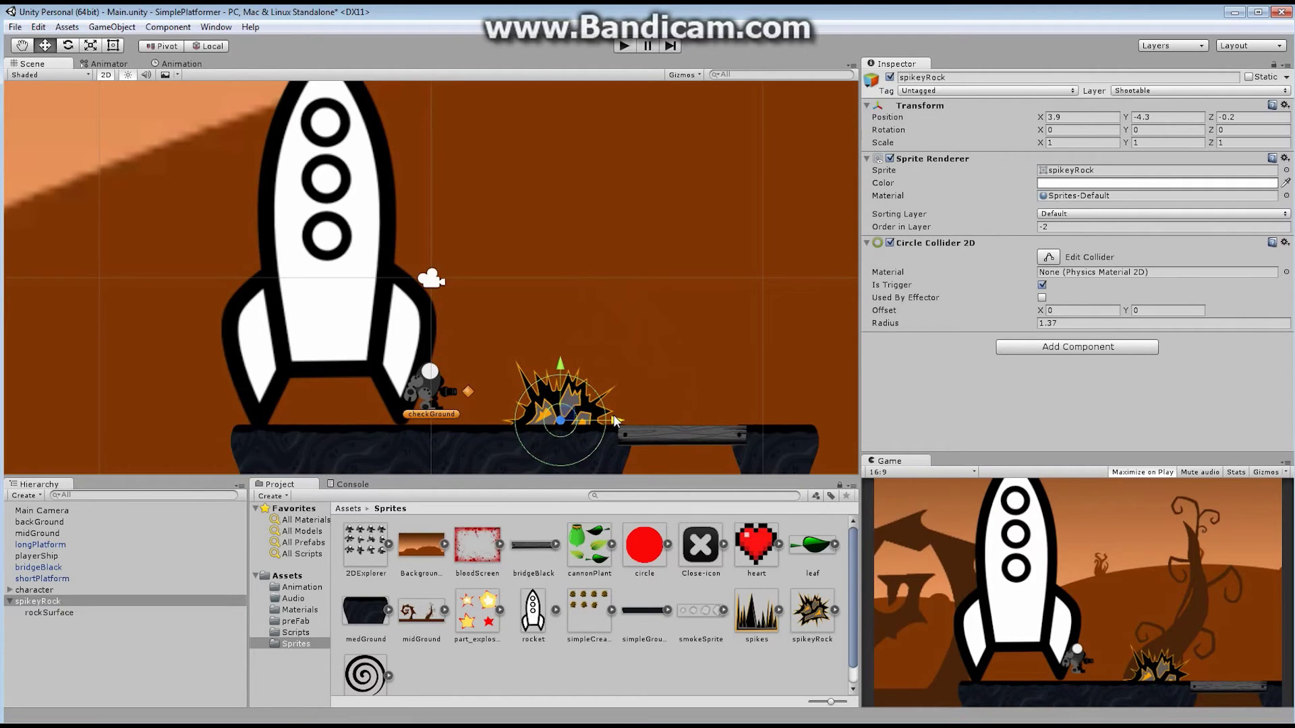
{"action": "left_click", "coordinate": [624, 46]}
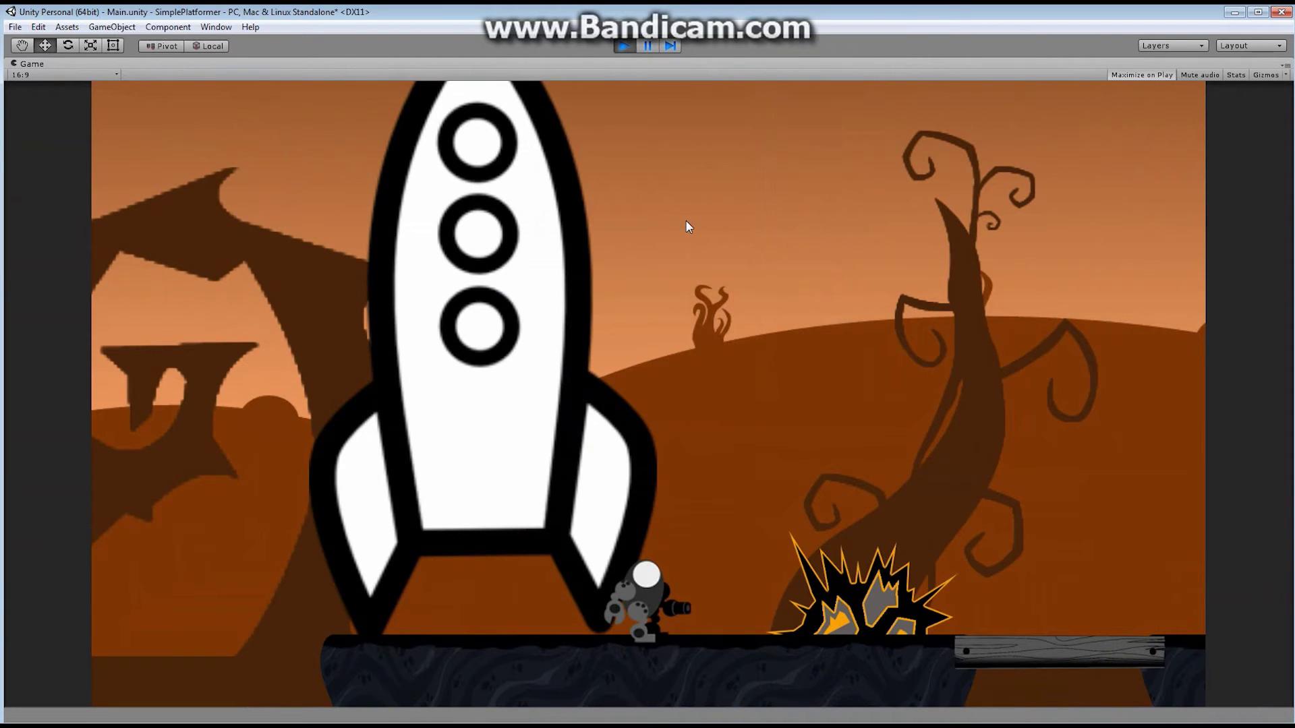
{"action": "key", "text": "Right"}
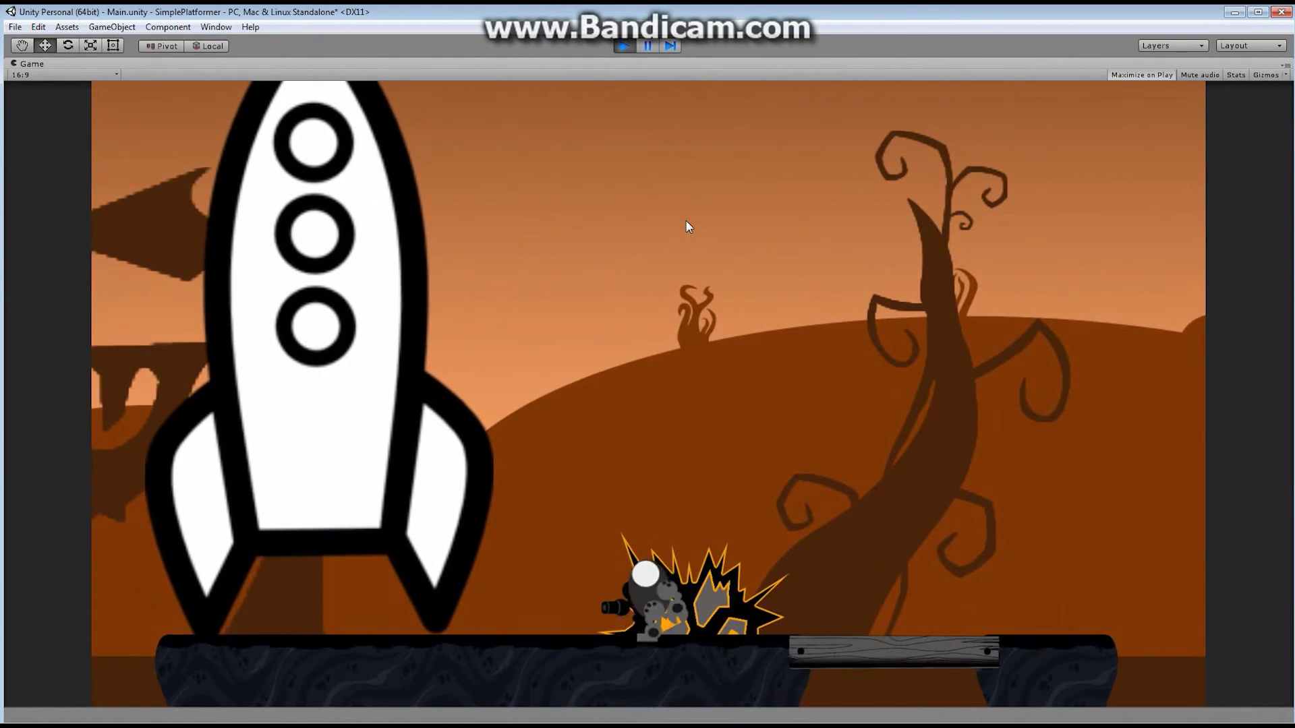
{"action": "key", "text": "Right"}
{"action": "key", "text": "Right"}
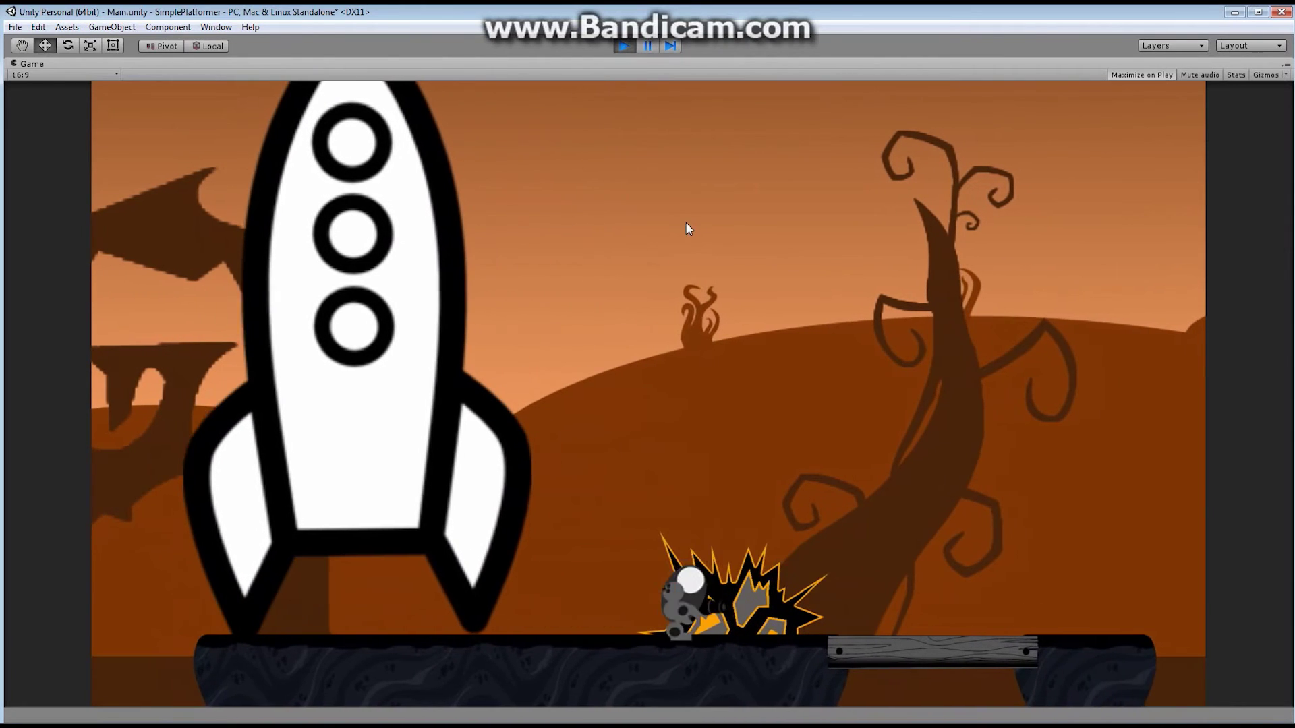
{"action": "left_click", "coordinate": [626, 47]}
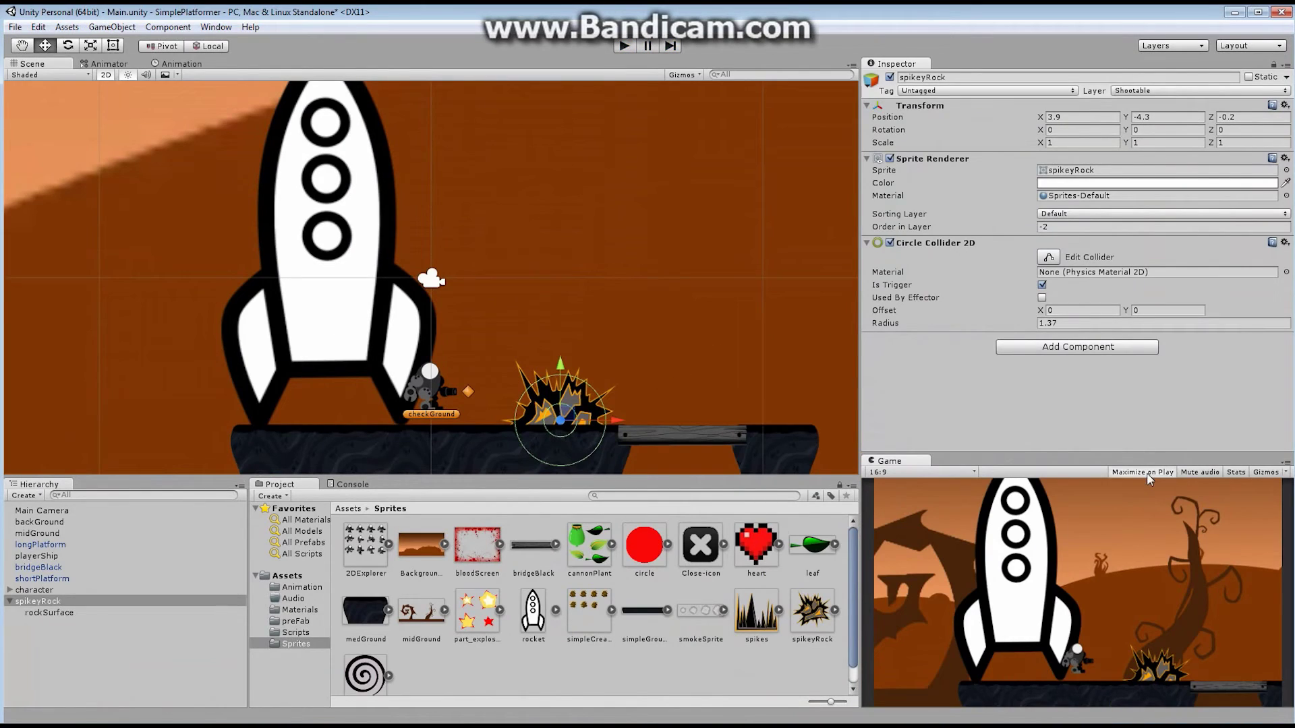
Play-test again, jumping the character back and forth over and onto the spikeyRock
{"action": "left_click", "coordinate": [624, 46]}
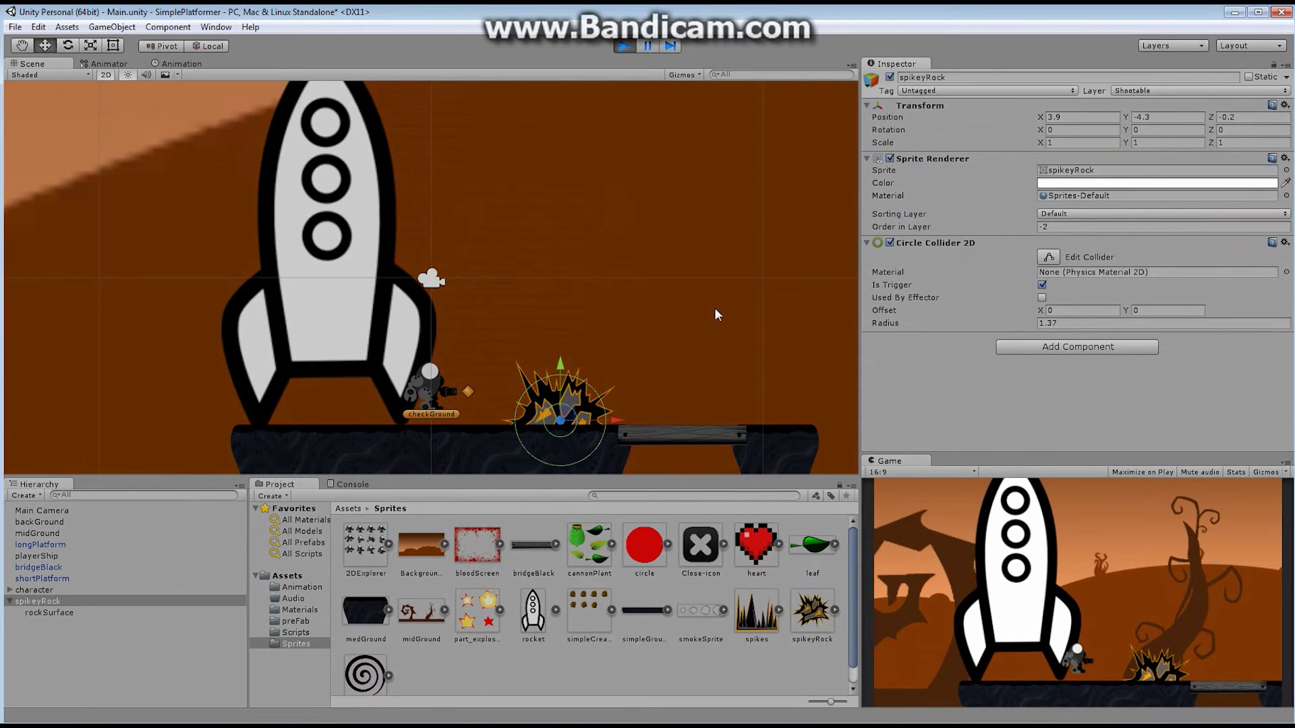
{"action": "key", "text": "Right"}
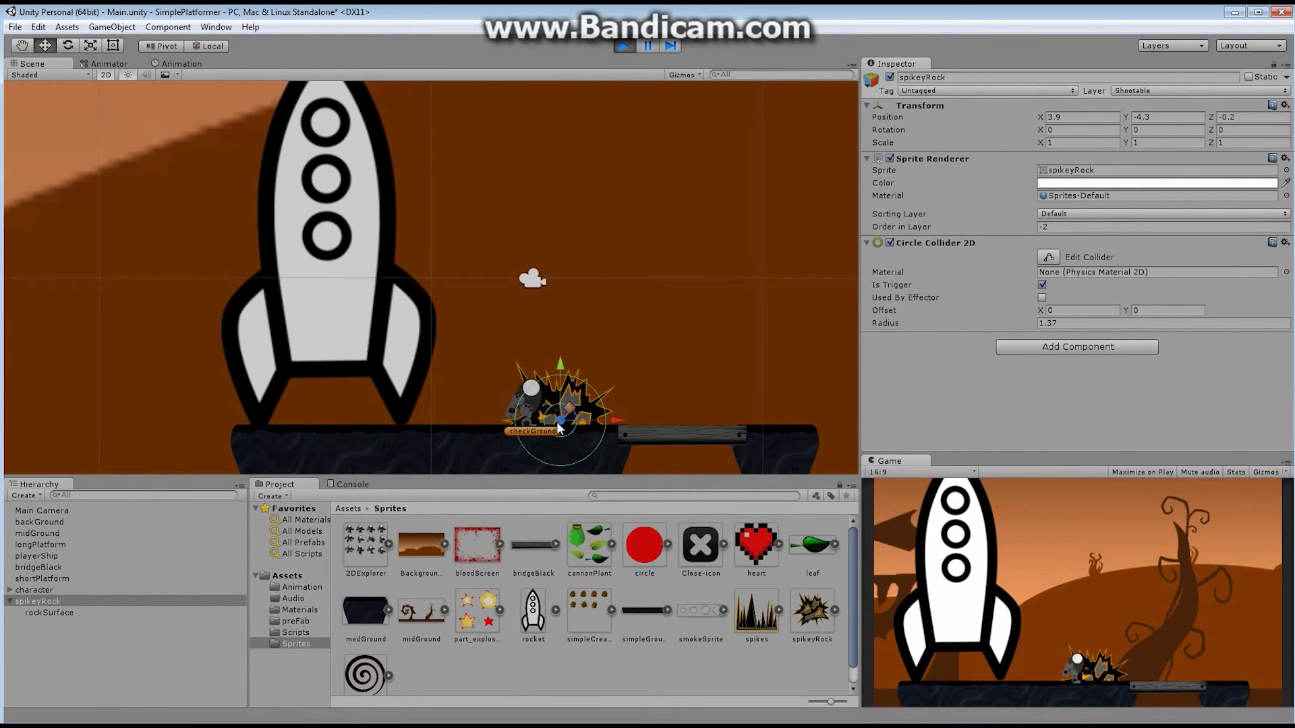
{"action": "key", "text": "space"}
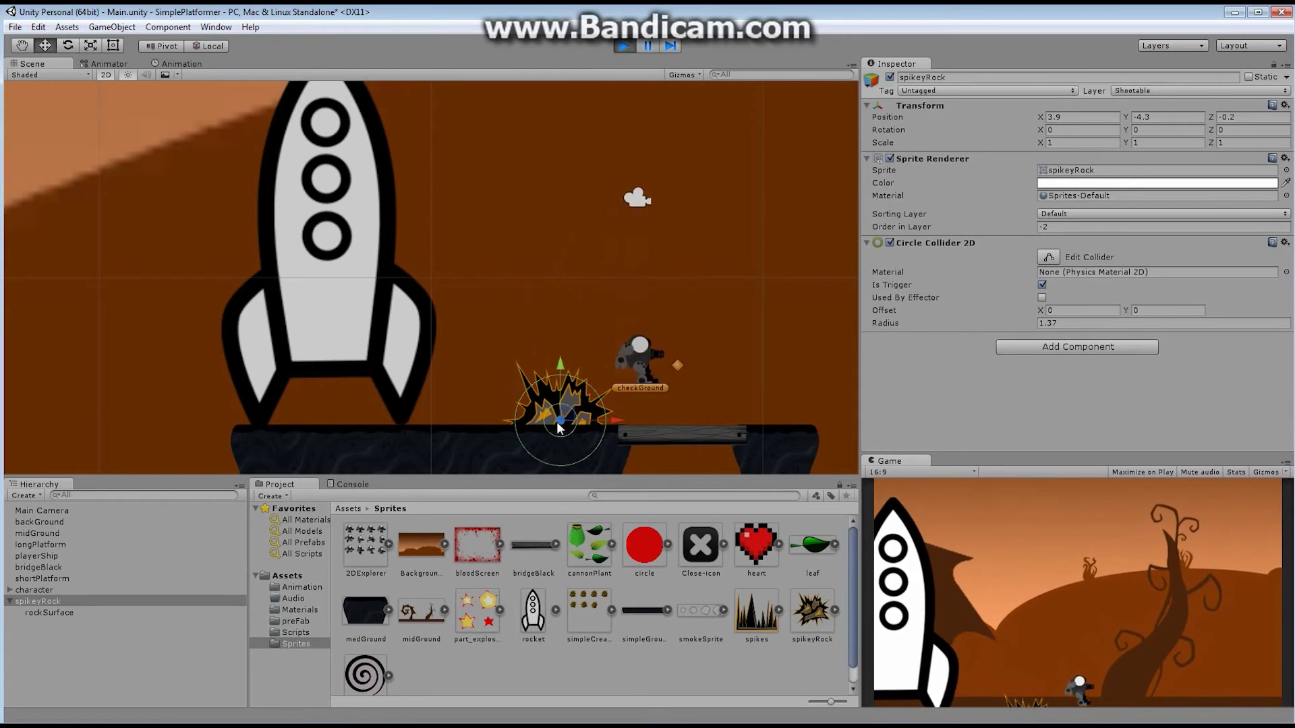
{"action": "key", "text": "Left"}
{"action": "key", "text": "space"}
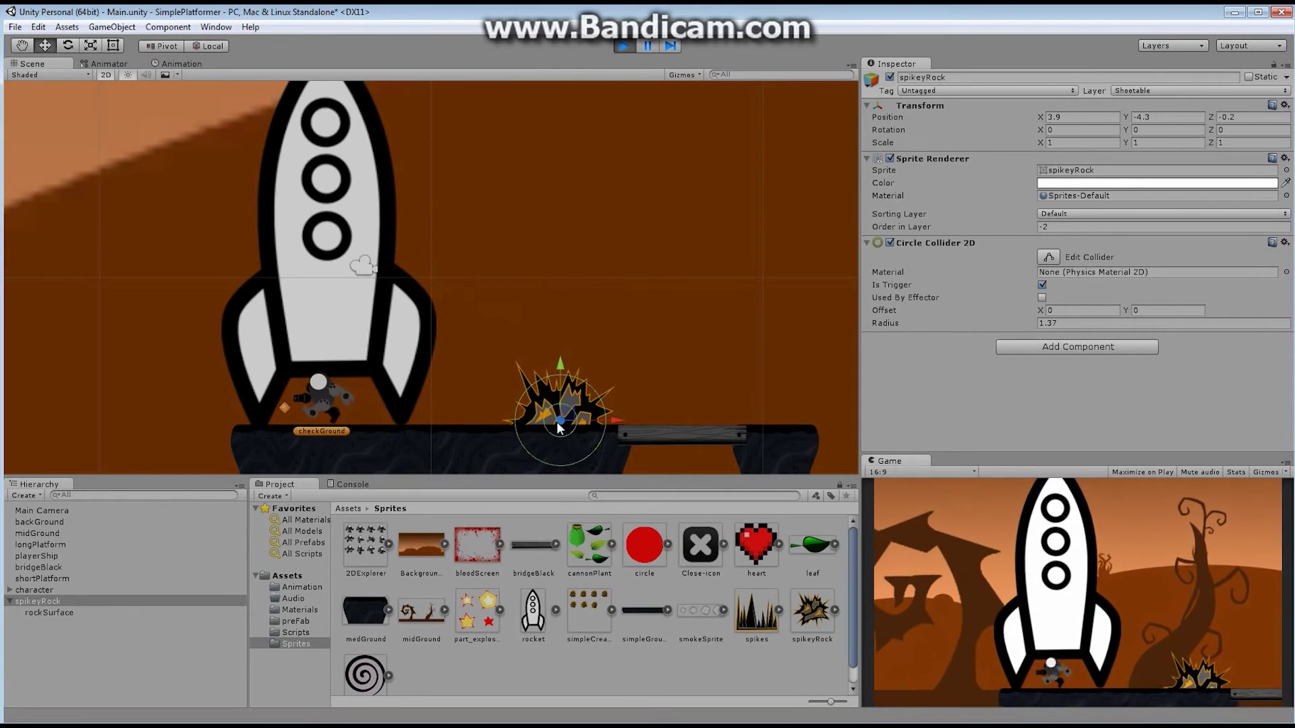
{"action": "key", "text": "Right"}
{"action": "key", "text": "space"}
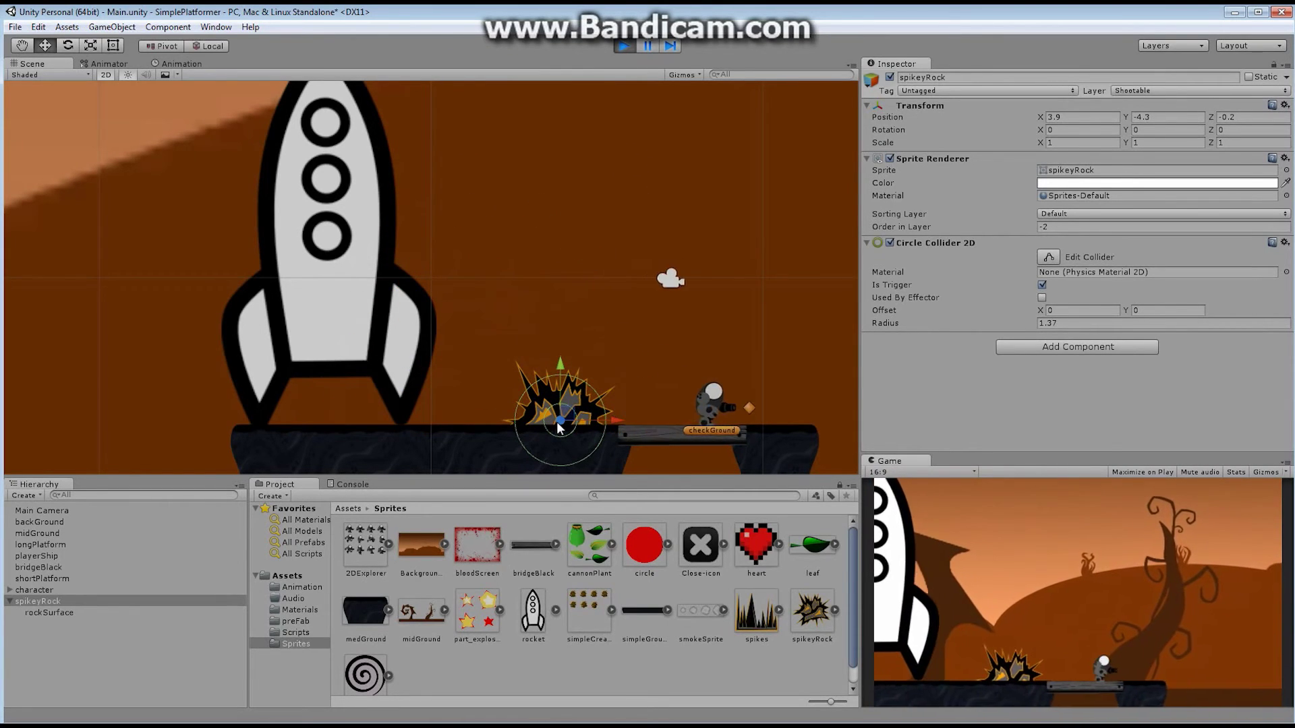
{"action": "key", "text": "Left"}
{"action": "key", "text": "space"}
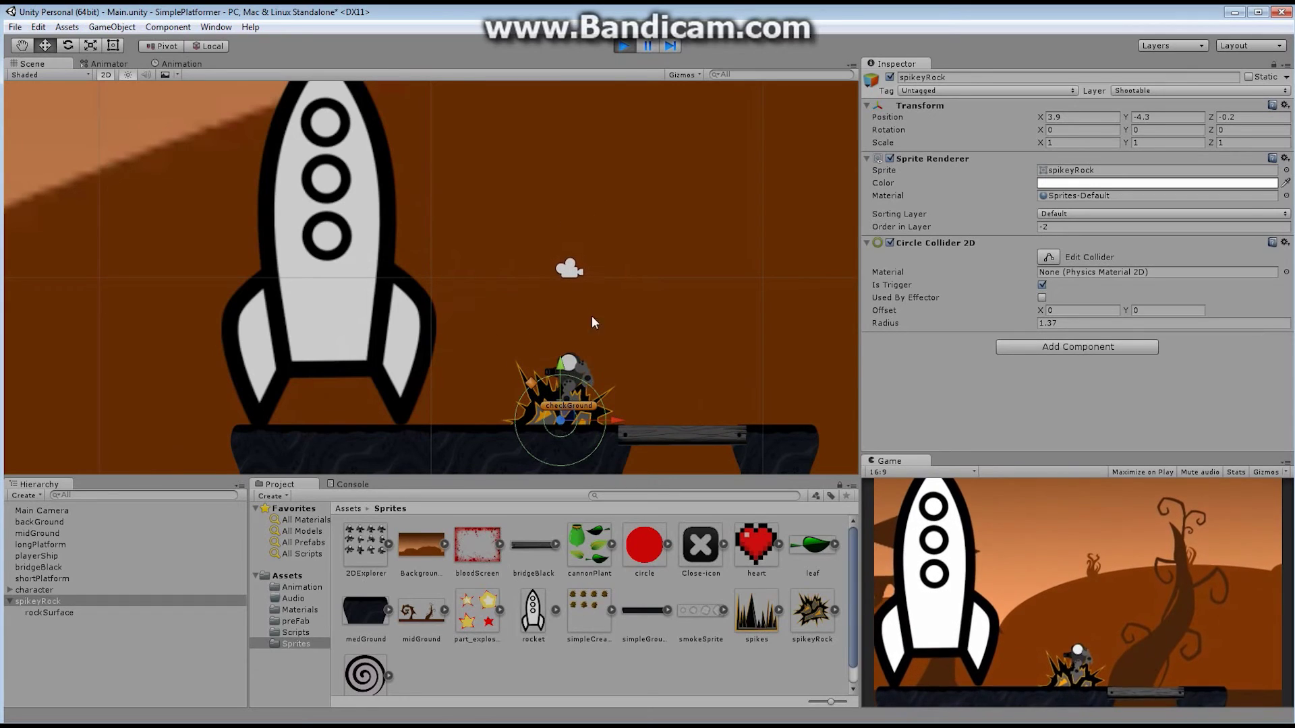
{"action": "left_click", "coordinate": [624, 46]}
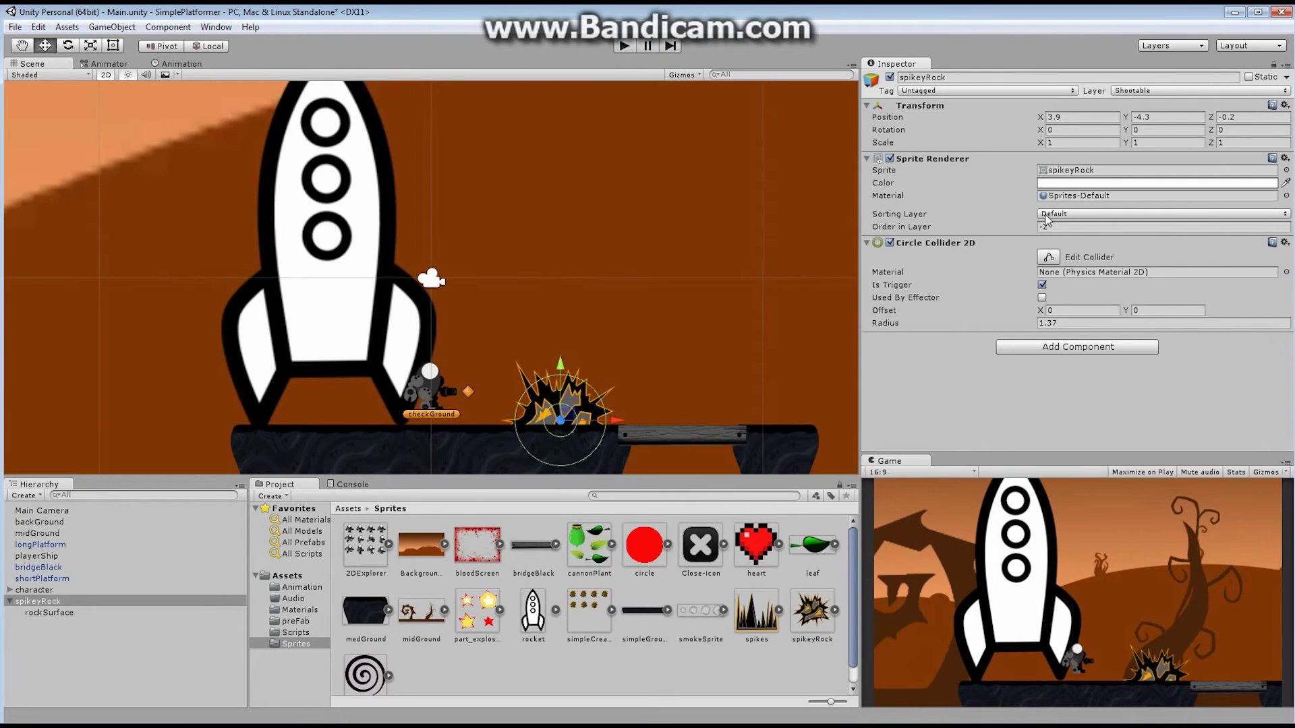
Move the rockSurface child from the Shootable layer to Ground and start the game
{"action": "left_click", "coordinate": [63, 614]}
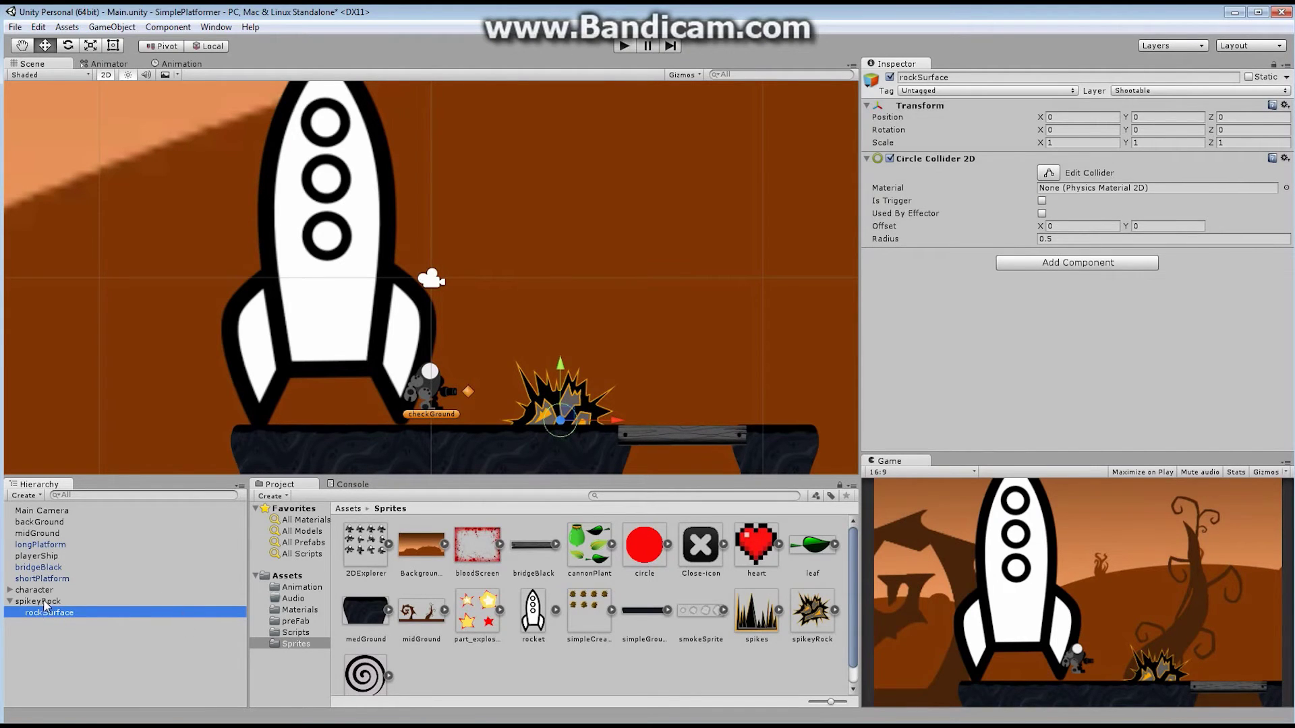
{"action": "left_click", "coordinate": [43, 600]}
{"action": "left_click", "coordinate": [62, 612]}
{"action": "left_click", "coordinate": [1199, 89]}
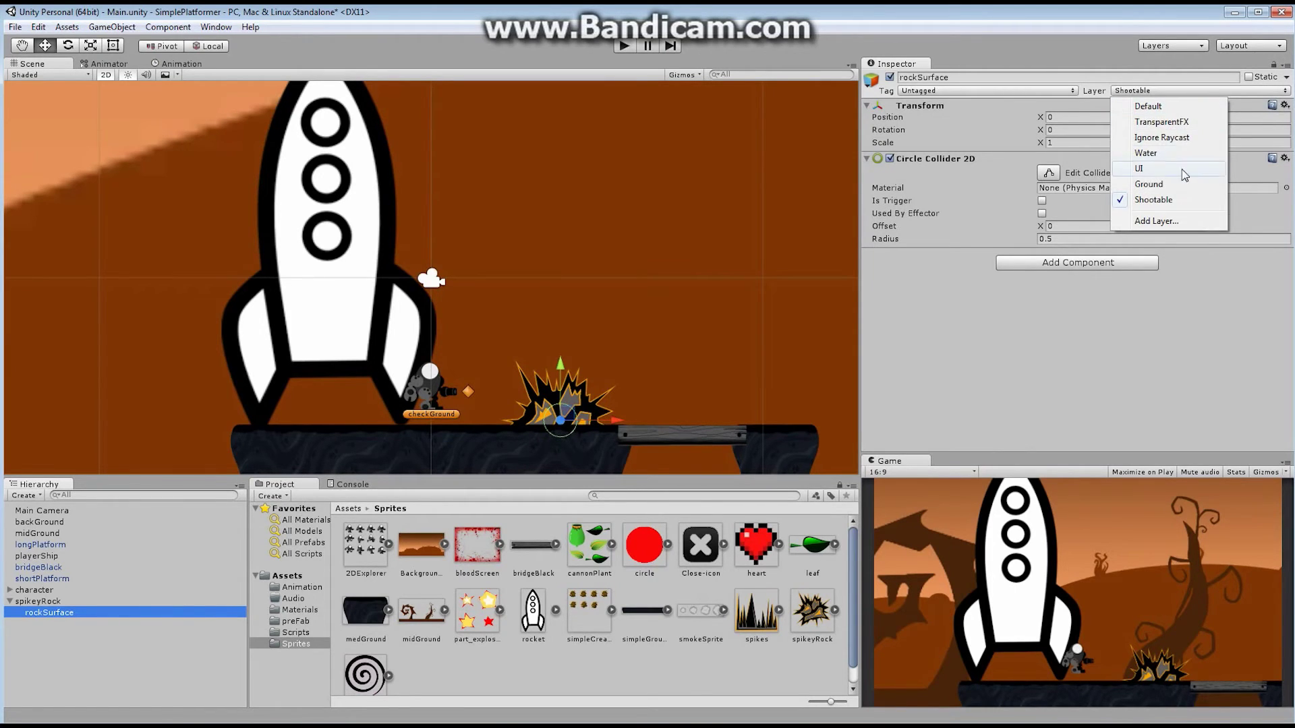
{"action": "left_click", "coordinate": [1150, 185]}
{"action": "key", "text": "ctrl+p"}
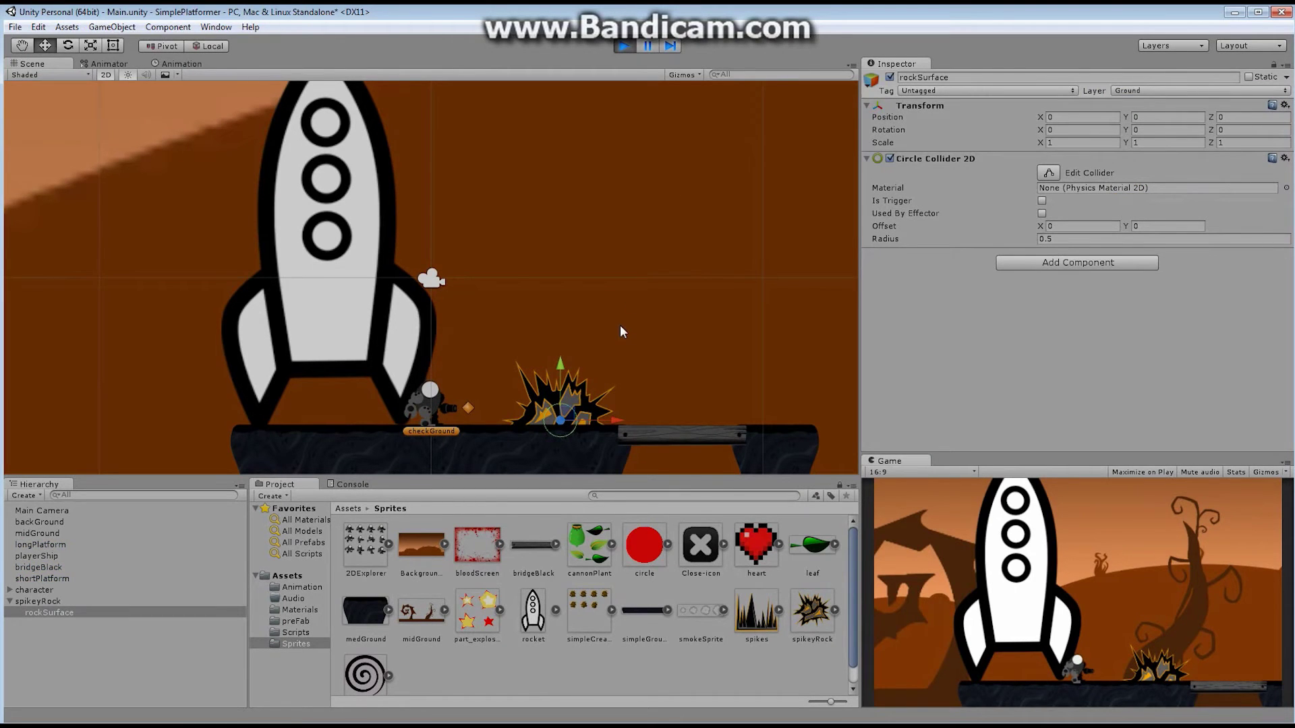
Run and jump the character across the spikeyRock, checking that it now stands on top
{"action": "key", "text": "space"}
{"action": "key", "text": "Right"}
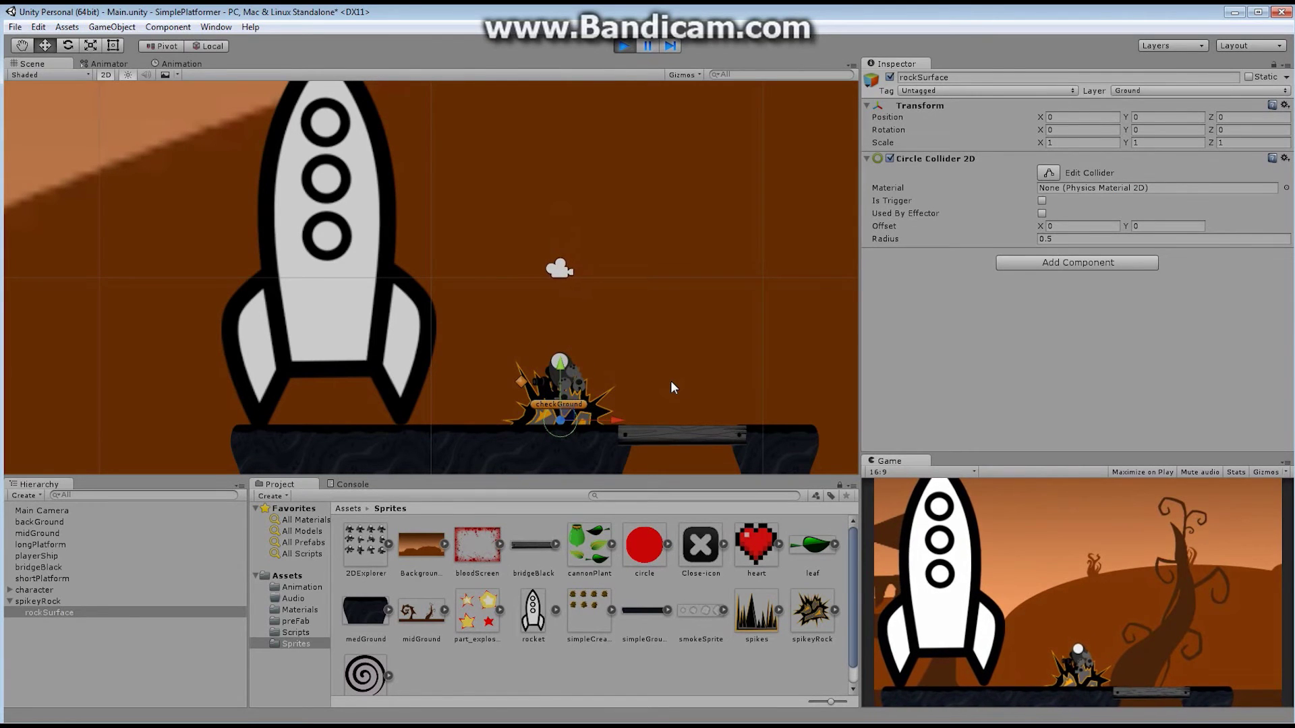
{"action": "key", "text": "Left"}
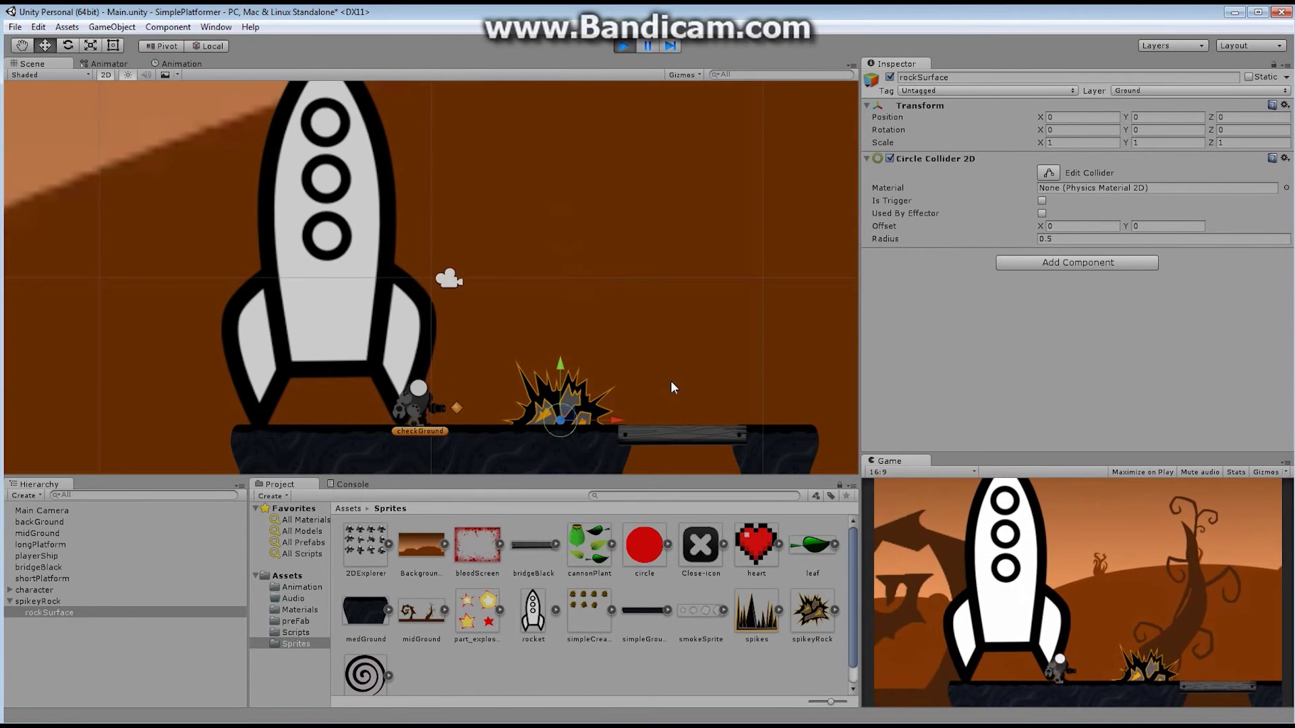
{"action": "key", "text": "space"}
{"action": "key", "text": "Right"}
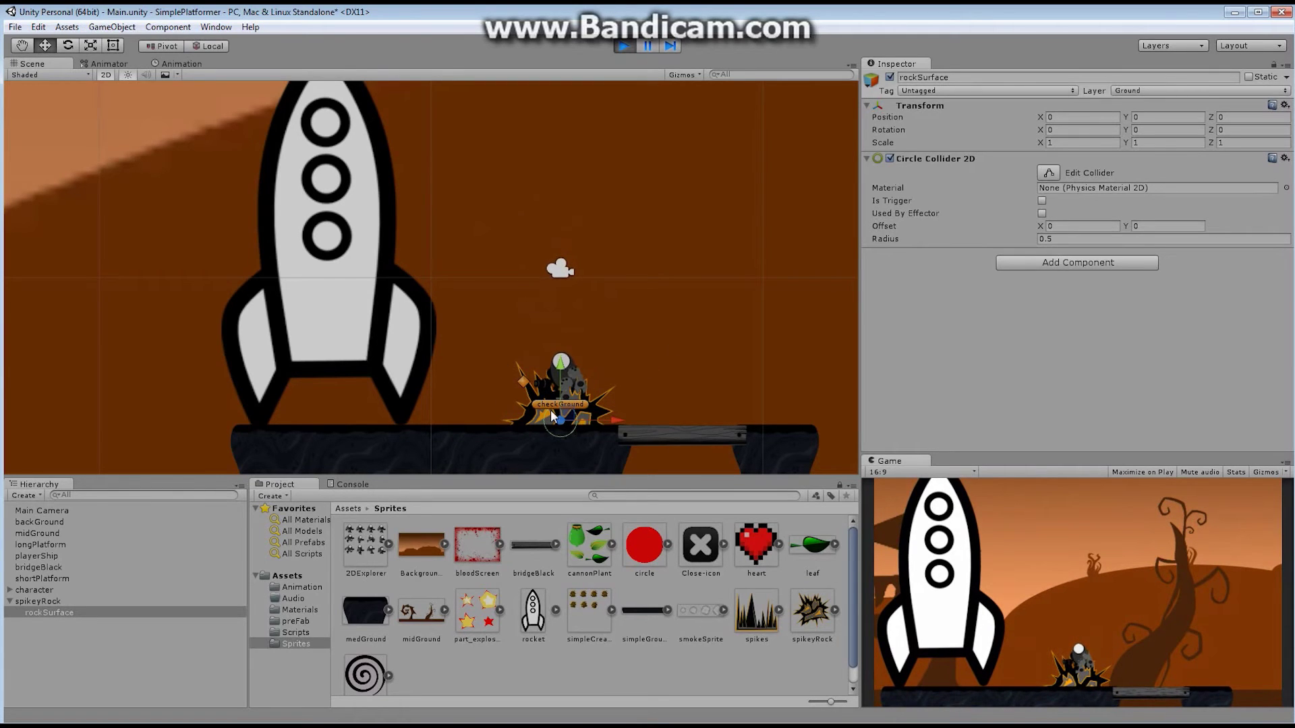
{"action": "key", "text": "Right"}
{"action": "left_click", "coordinate": [58, 601]}
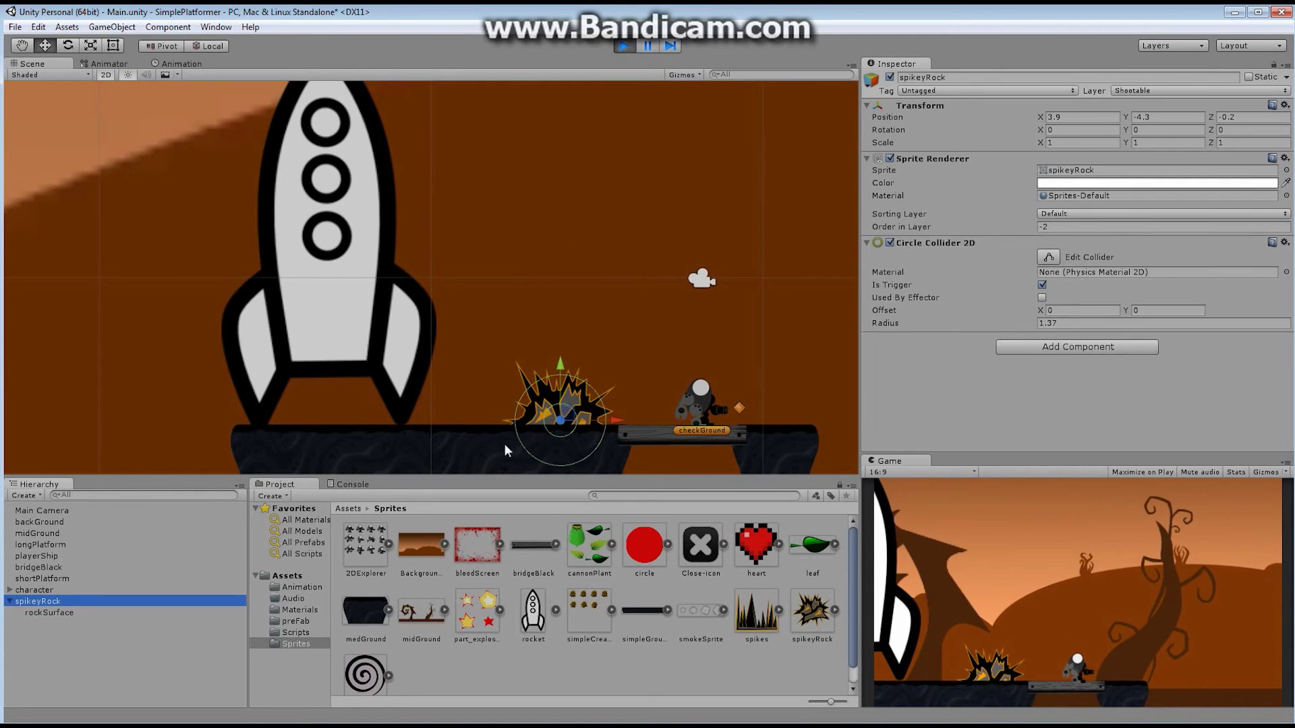
Stop the test run and select rockSurface to review its 0.5-radius circle collider
{"action": "left_click", "coordinate": [635, 302]}
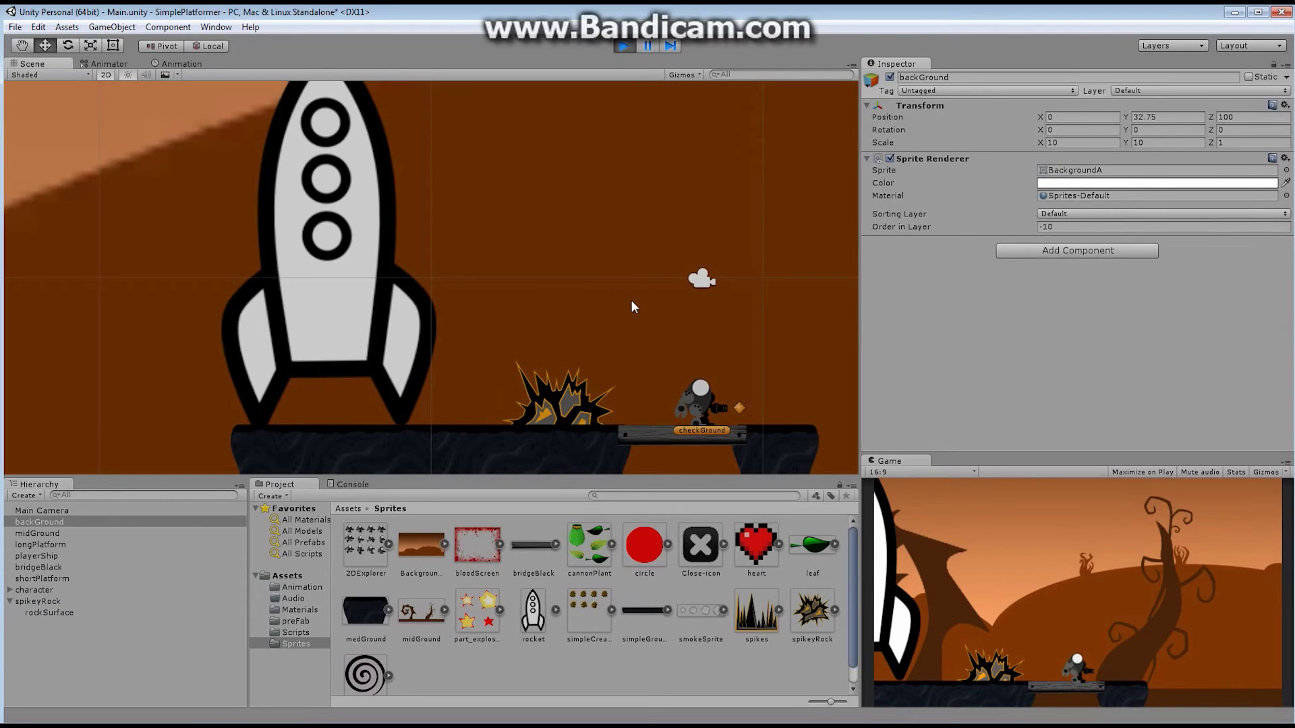
{"action": "left_click", "coordinate": [625, 47]}
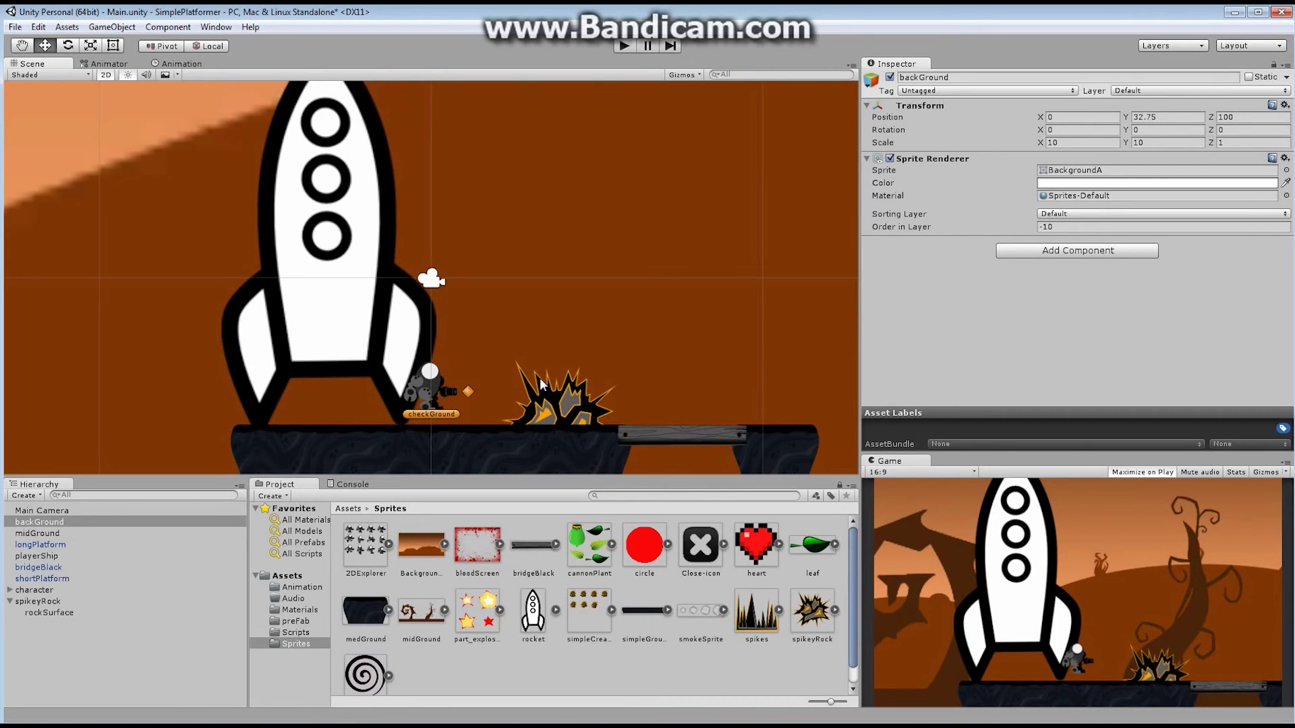
{"action": "left_click", "coordinate": [54, 613]}
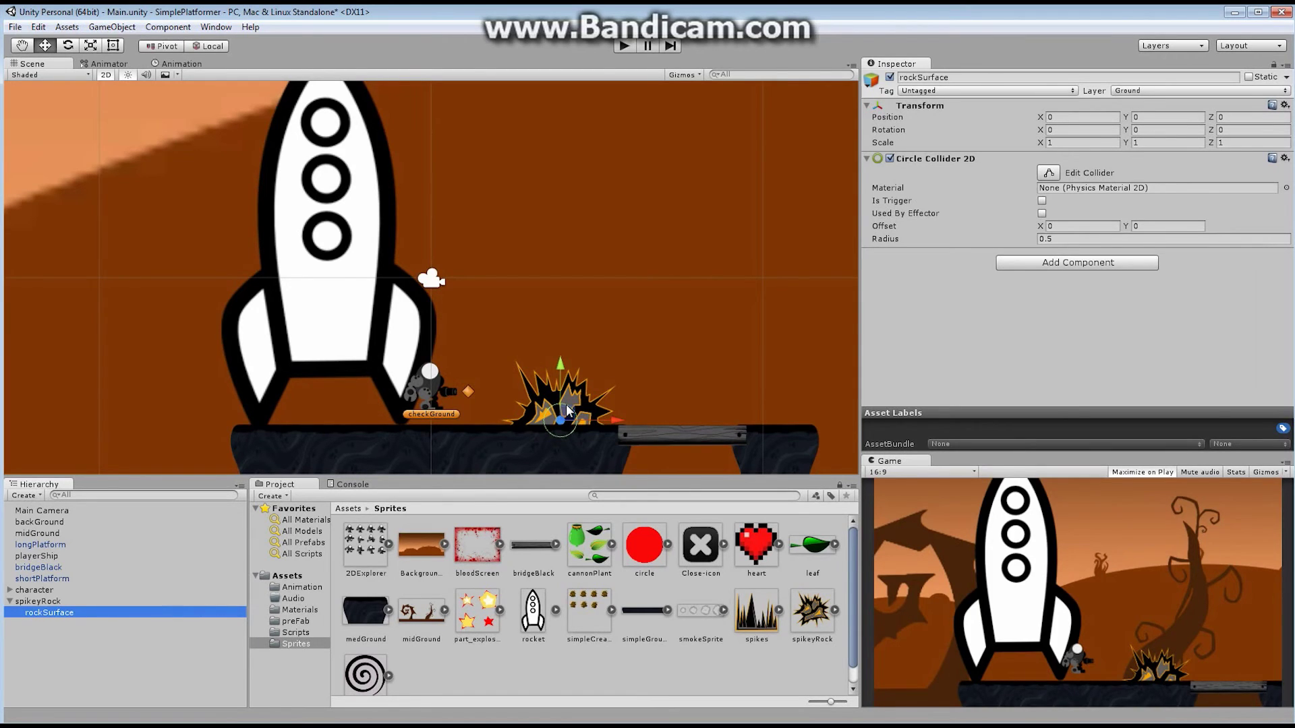
Create a new Physics2D Material named 'slippery' in the Materials folder
{"action": "left_click", "coordinate": [300, 609]}
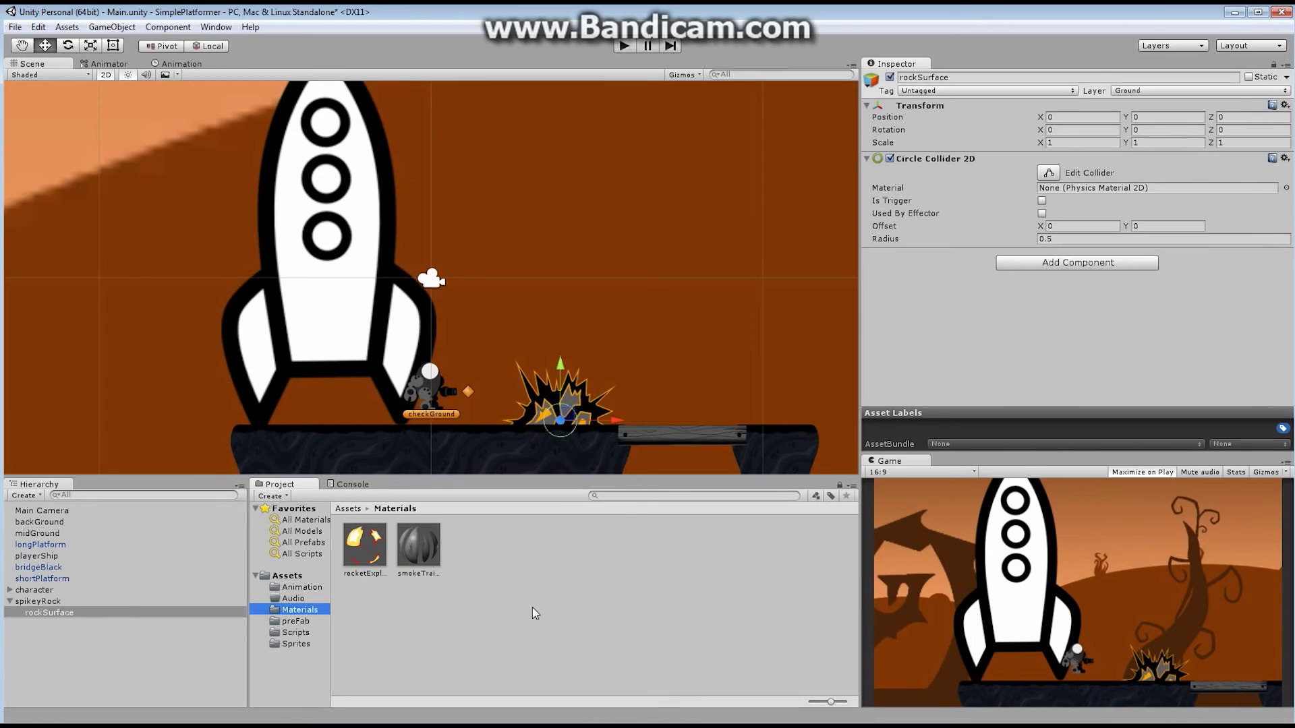
{"action": "left_click", "coordinate": [270, 496]}
{"action": "mouse_move", "coordinate": [315, 493]}
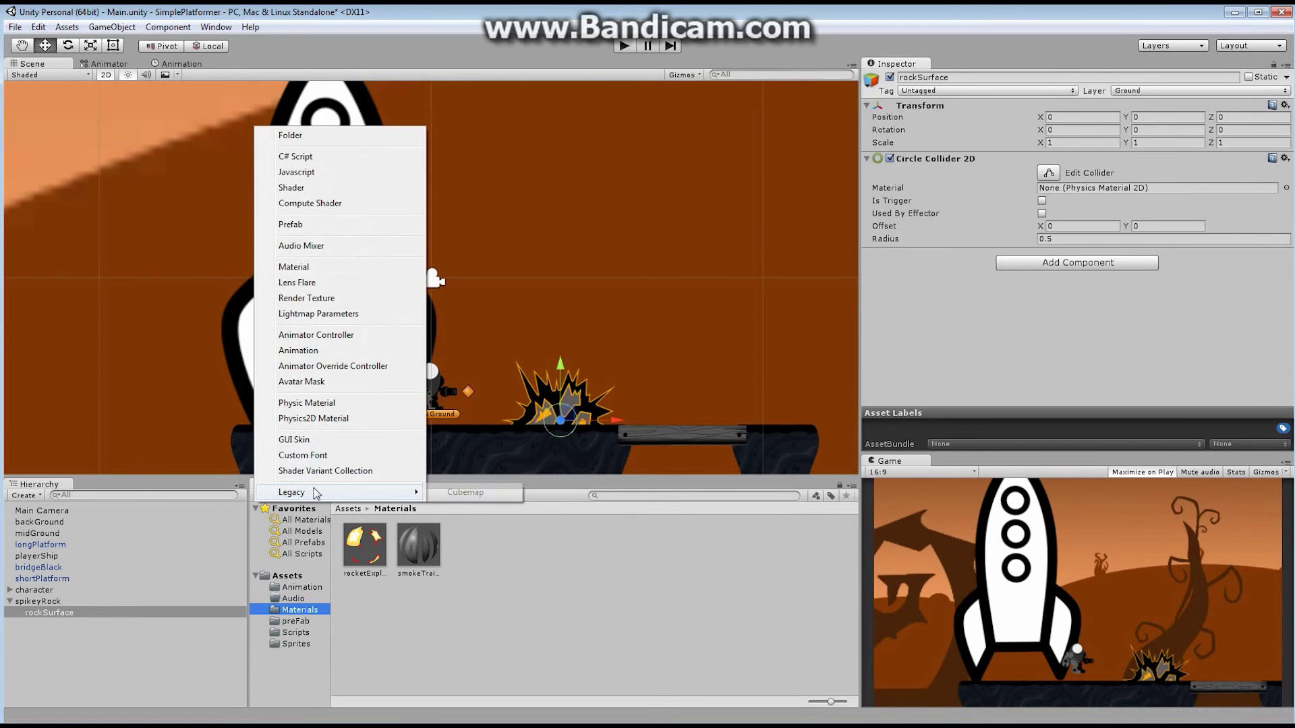
{"action": "left_click", "coordinate": [314, 419]}
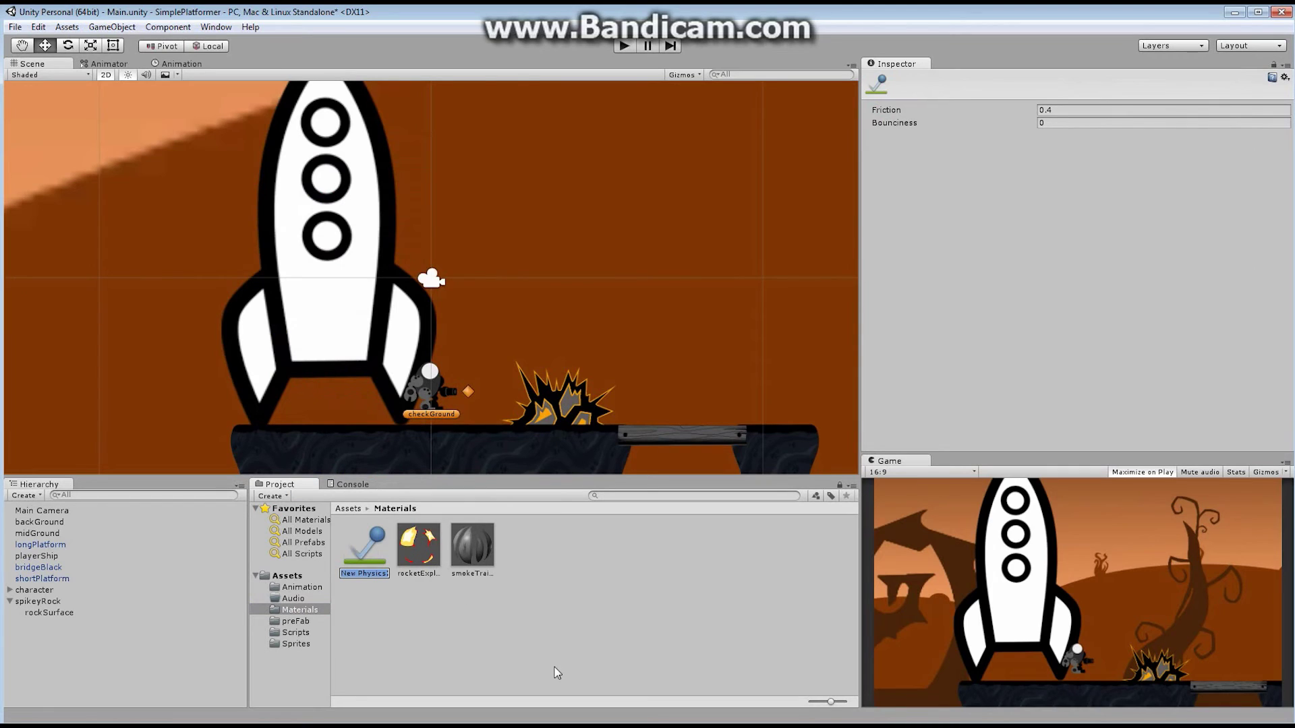
{"action": "type", "text": "slippery"}
{"action": "key", "text": "Return"}
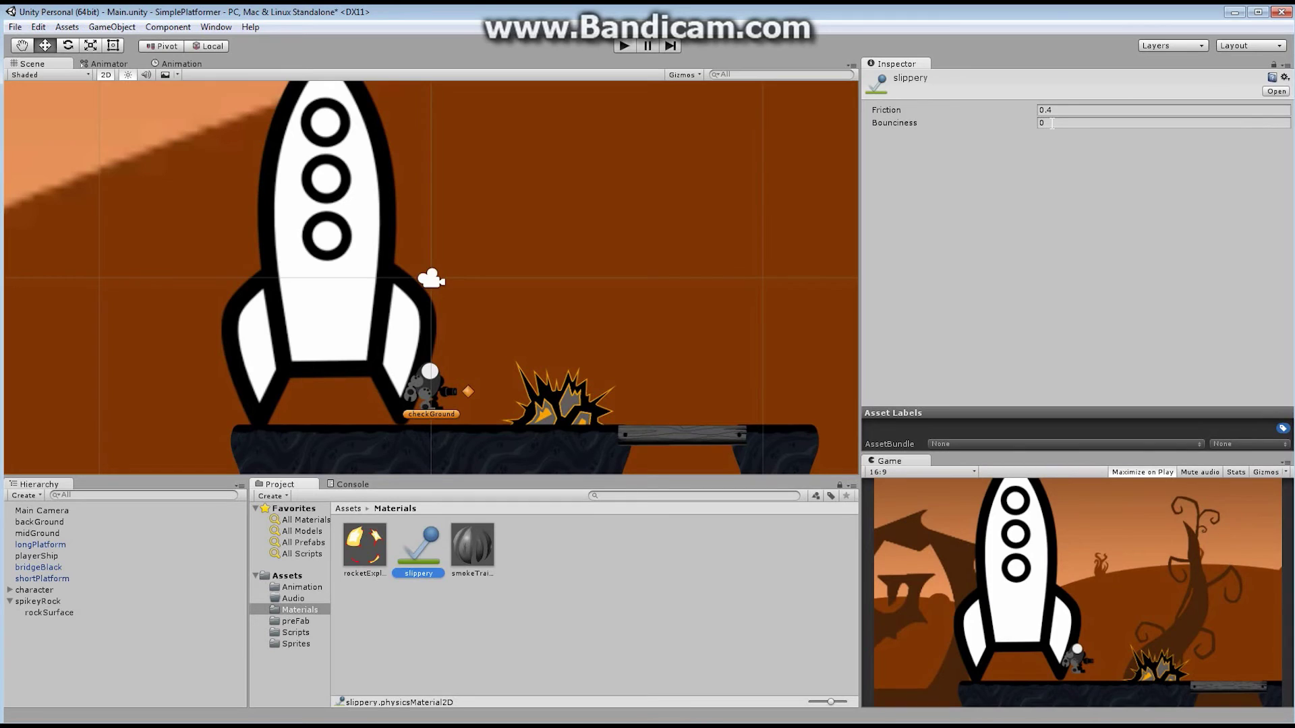
Set the slippery material's Friction to 0
{"action": "left_click", "coordinate": [1071, 109]}
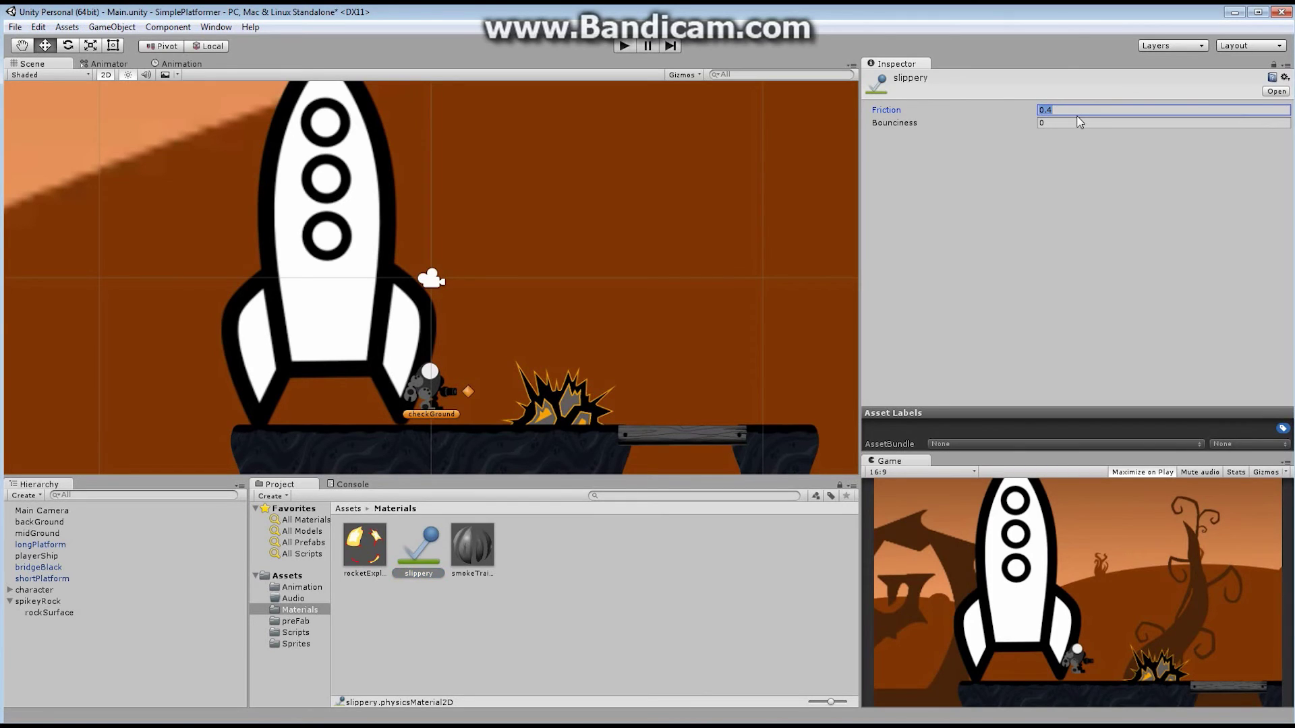
{"action": "type", "text": "0"}
{"action": "left_click", "coordinate": [1060, 106]}
{"action": "left_click", "coordinate": [1060, 106]}
Pick slippery as the Material on rockSurface's Circle Collider 2D
{"action": "left_click", "coordinate": [51, 613]}
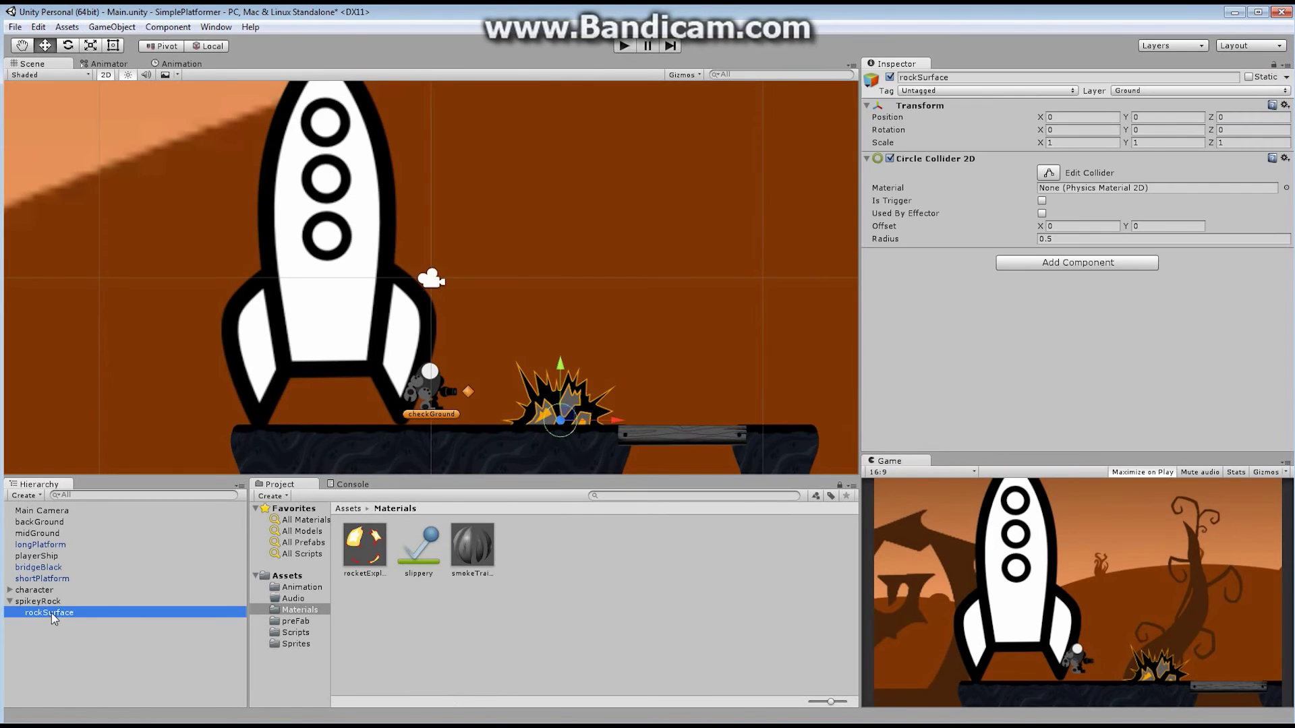
{"action": "left_click", "coordinate": [1286, 188]}
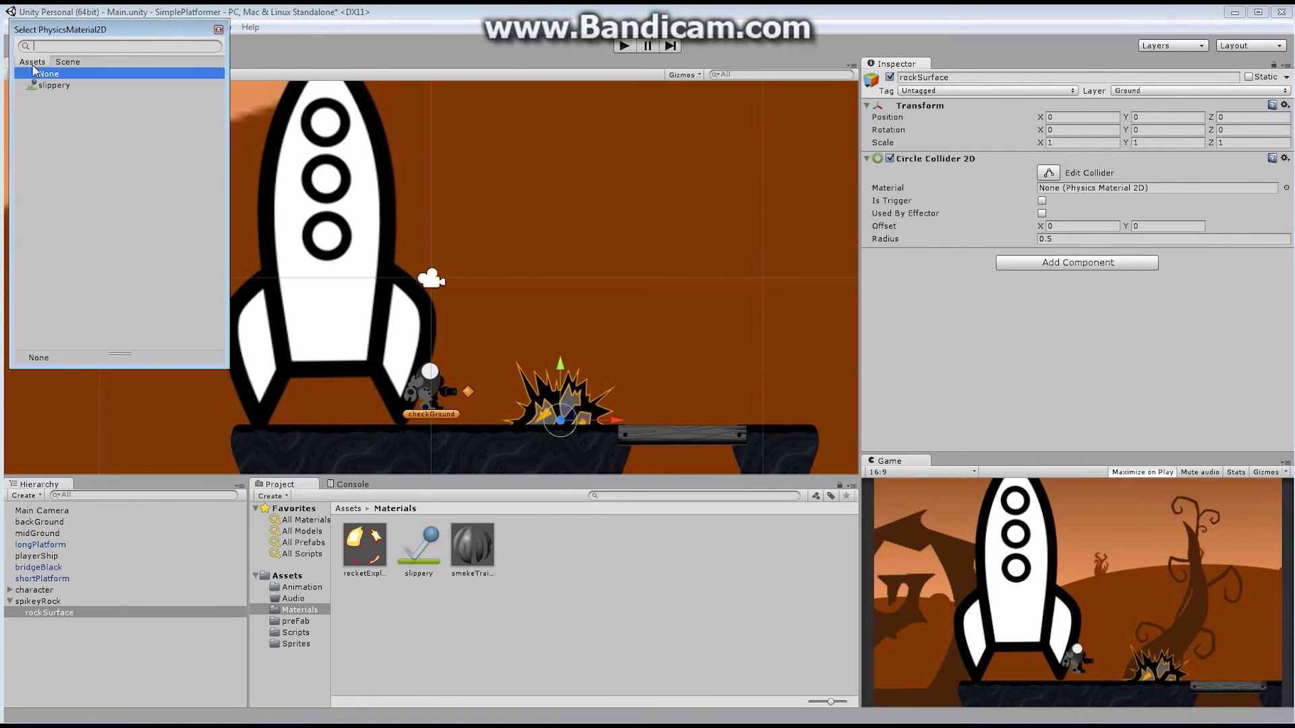
{"action": "double_click", "coordinate": [54, 85]}
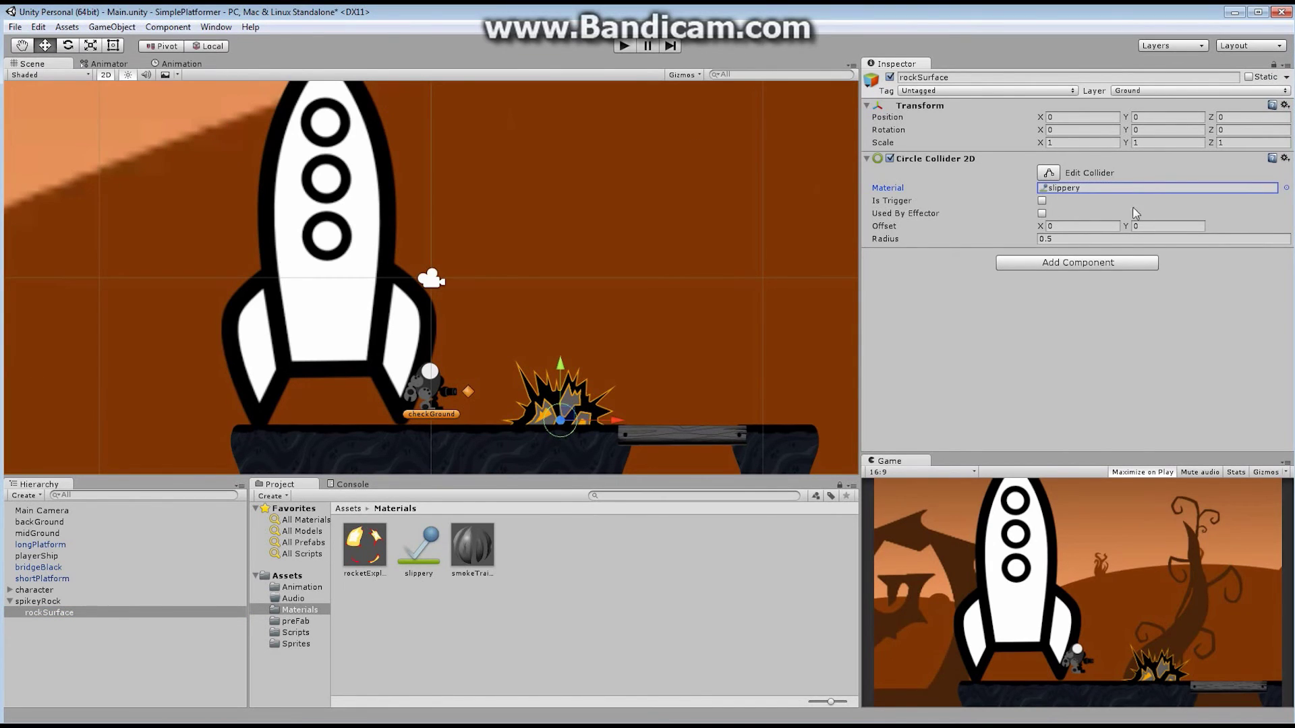
Play-test the slippery surface, jumping onto and around the spikeyRock and firing two rockets right
{"action": "left_click", "coordinate": [624, 47]}
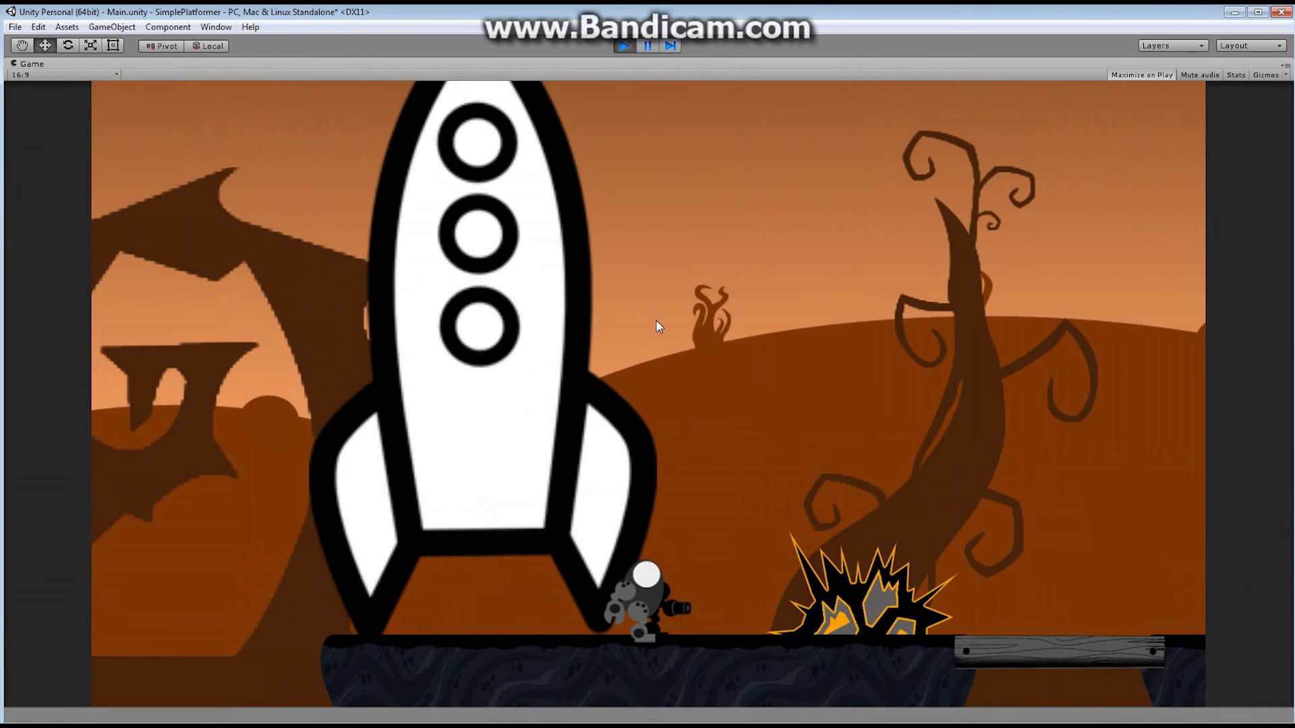
{"action": "key", "text": "Right"}
{"action": "key", "text": "space"}
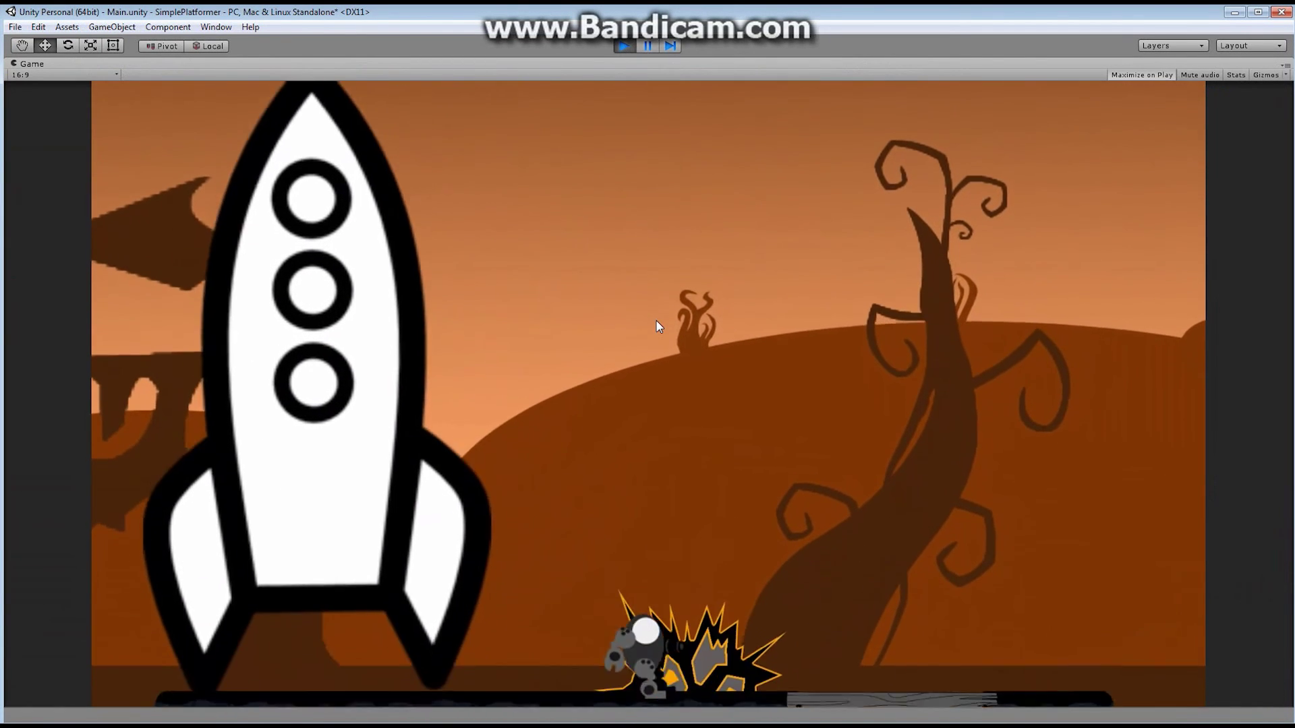
{"action": "key", "text": "Left"}
{"action": "key", "text": "space"}
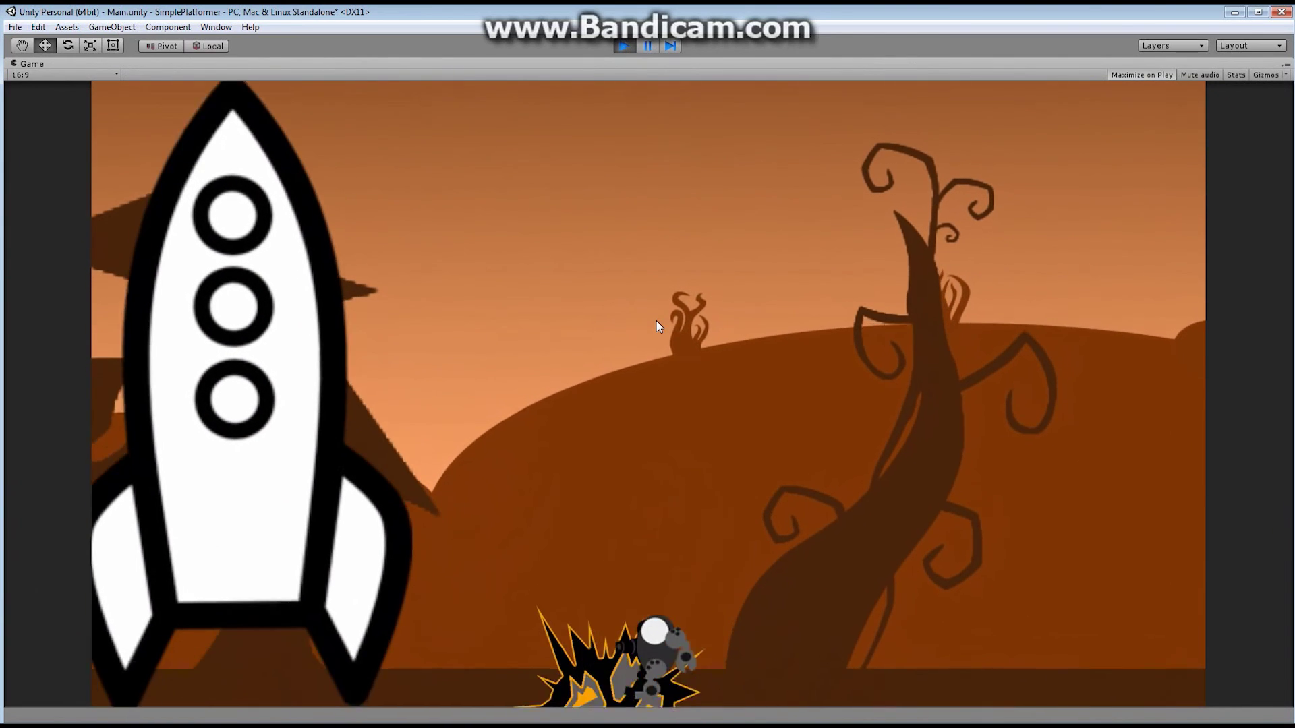
{"action": "key", "text": "space"}
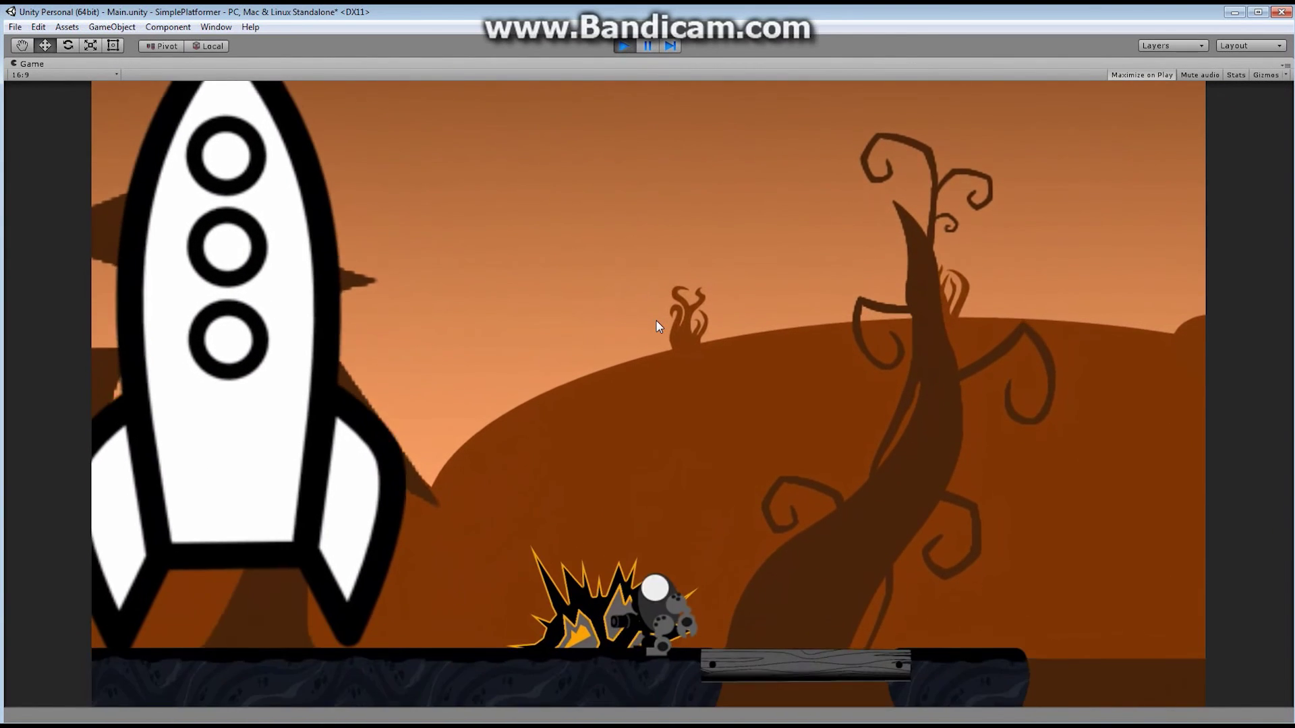
{"action": "key", "text": "space"}
{"action": "key", "text": "Left"}
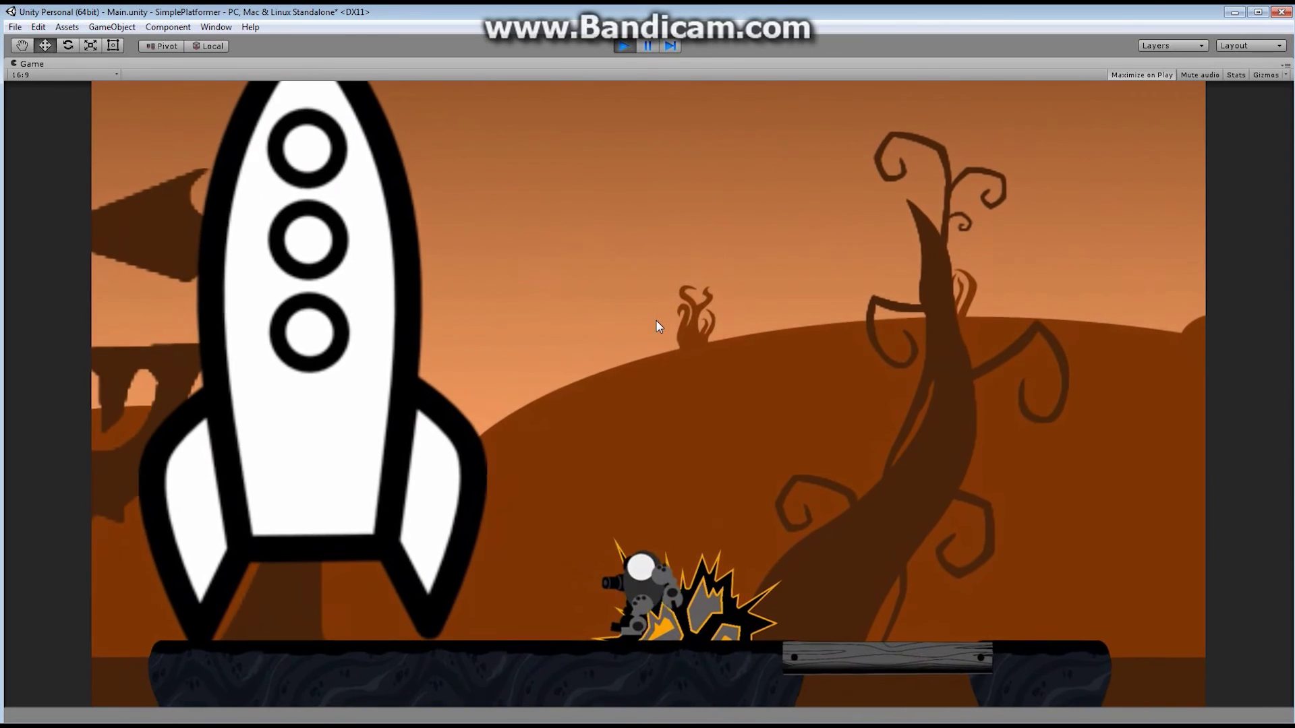
{"action": "key", "text": "Right"}
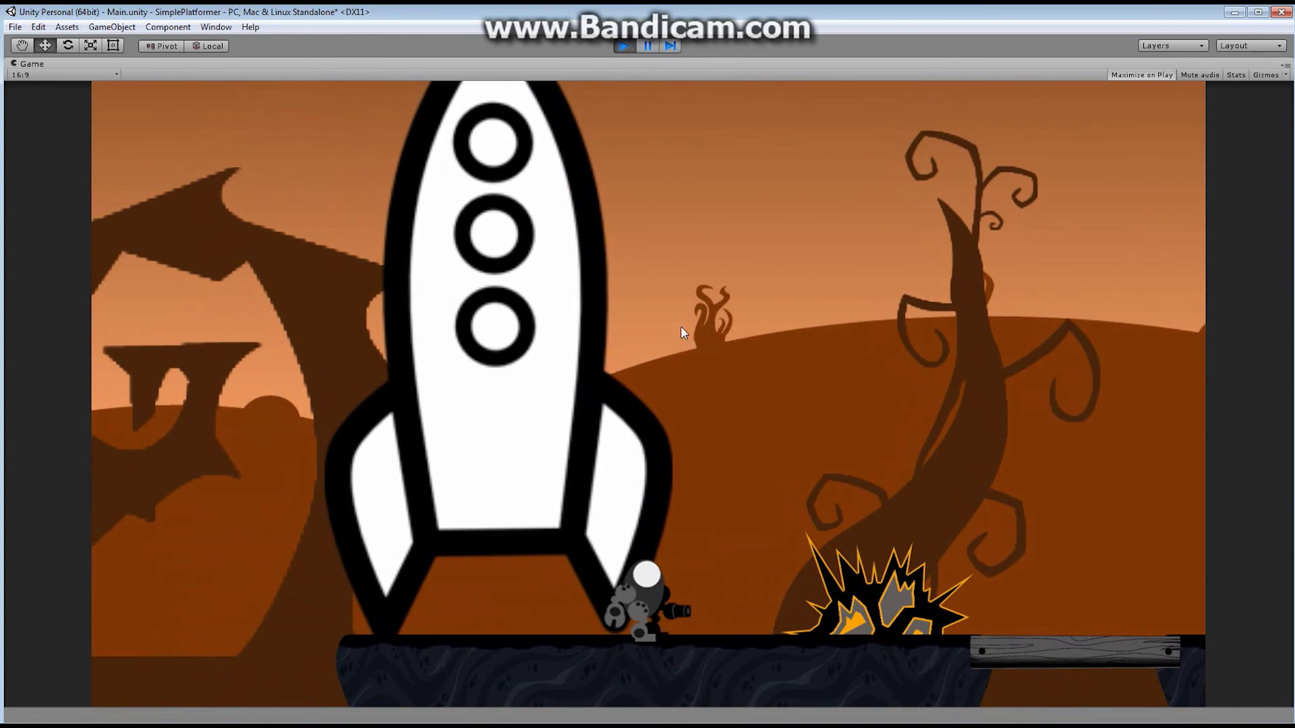
{"action": "left_click", "coordinate": [830, 456]}
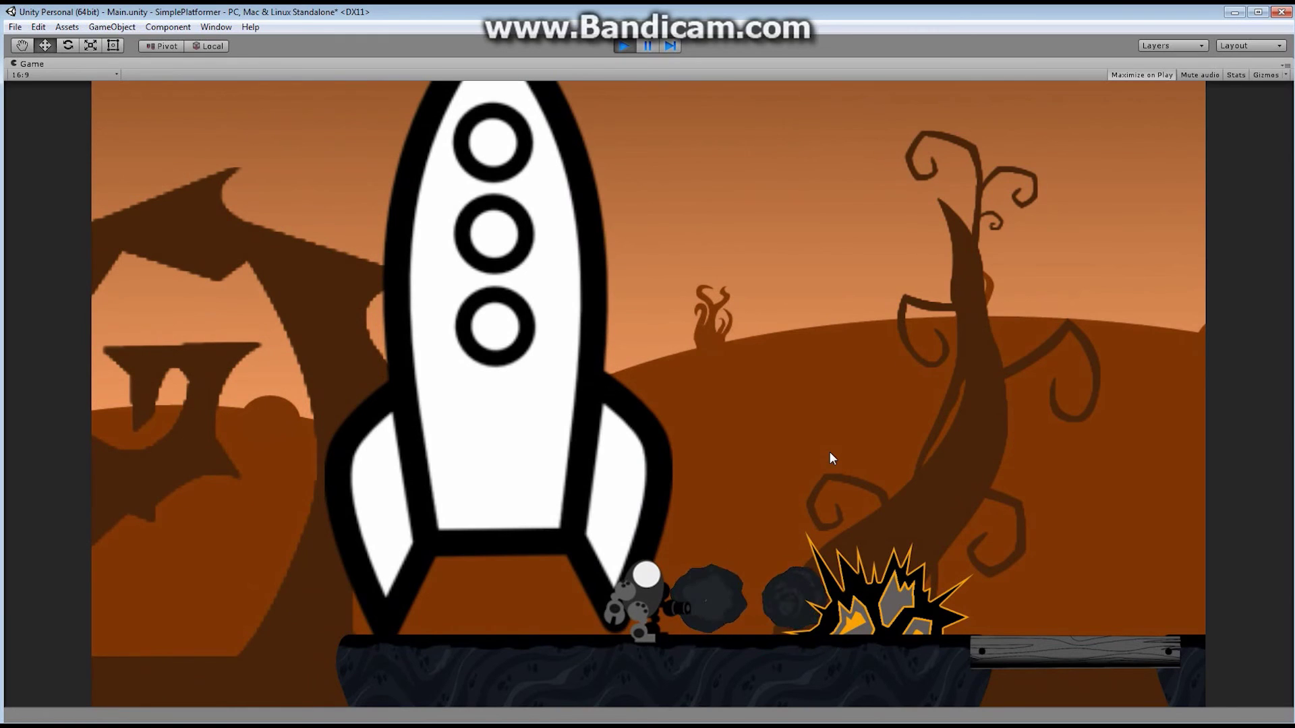
{"action": "left_click", "coordinate": [828, 452]}
Exit Play mode to return to the scene editor
{"action": "left_click", "coordinate": [622, 47]}
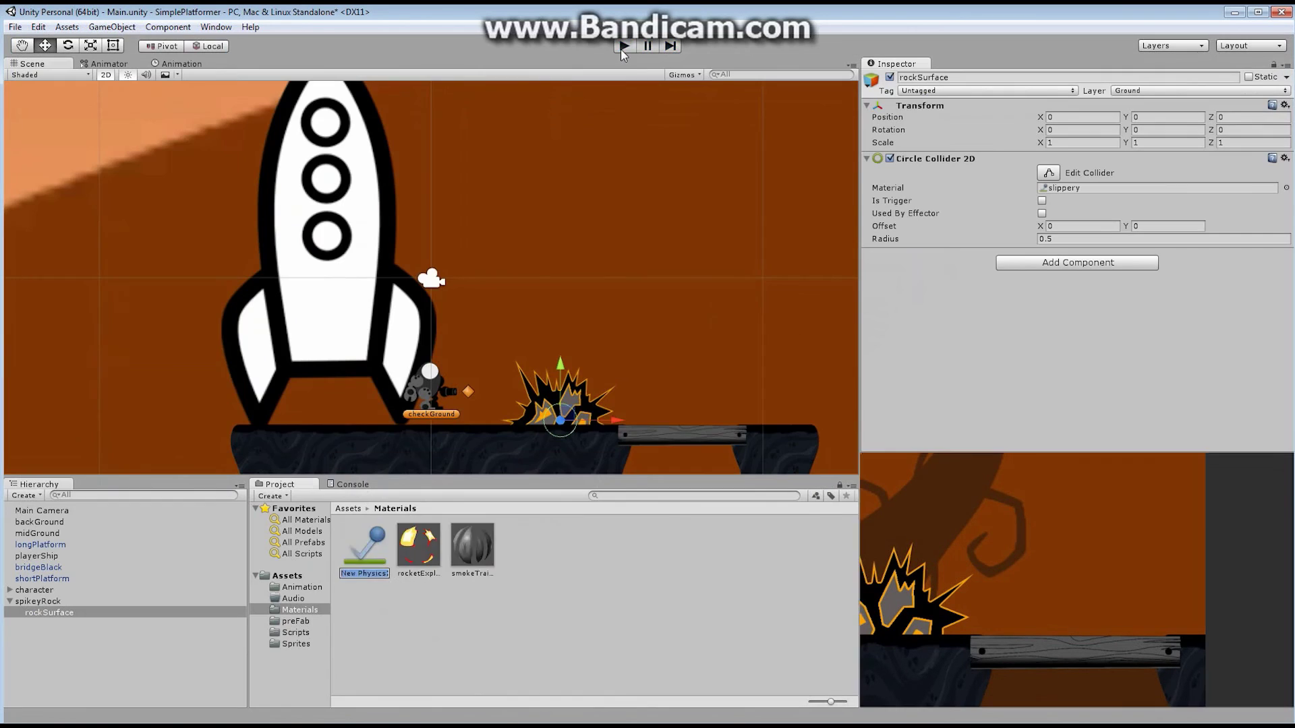